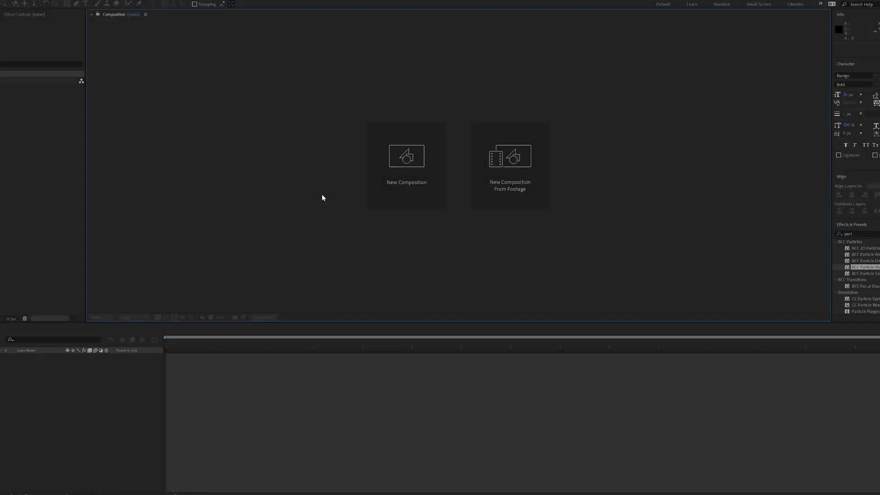
Create a new composition named 'Logo reveal' with a duration of 0:00:07:00 using the HDTV 1080 25 preset
click(398, 174)
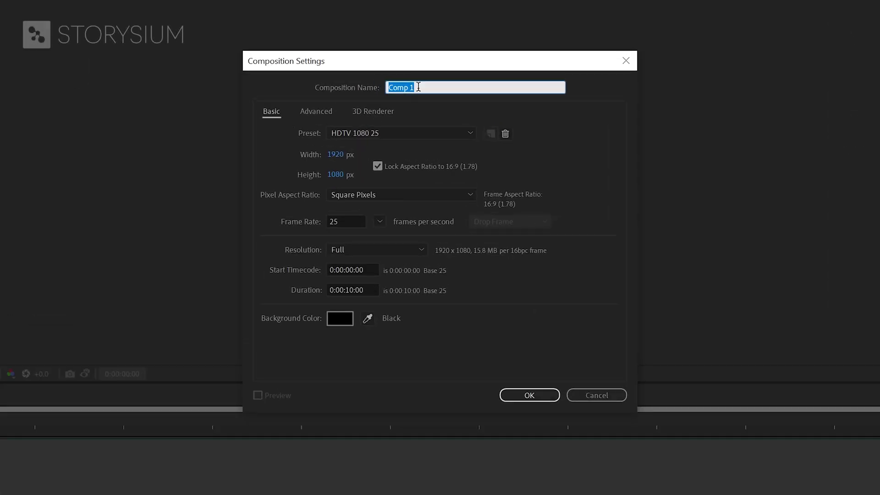
text(Logo reveal)
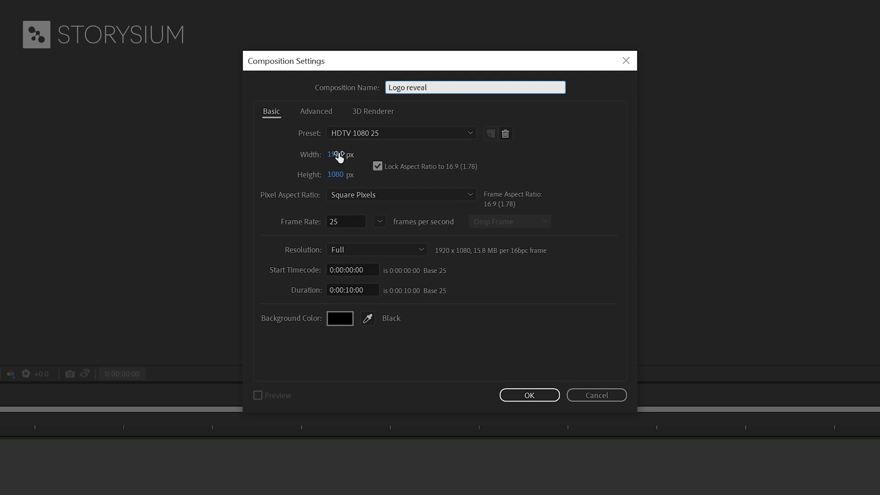
double_click(352, 289)
text(7)
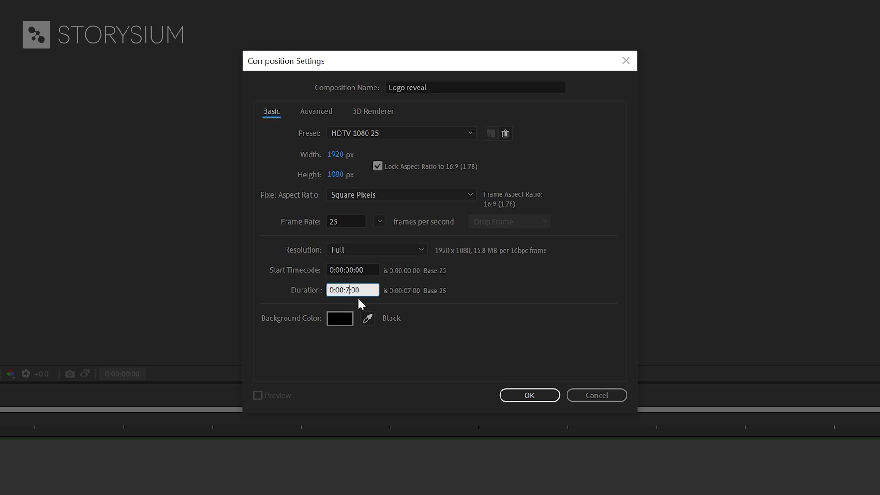
click(532, 399)
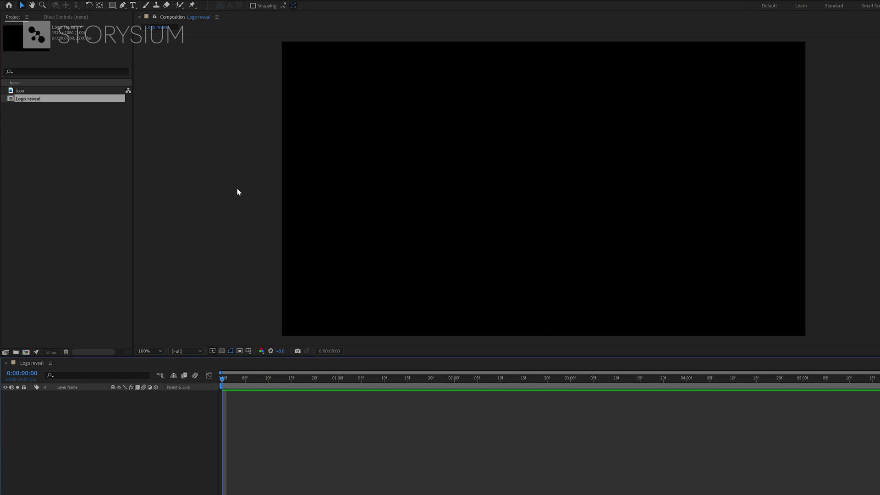
Add the Icon footage to the composition, scale it to about 33% and raise it toward the top
click(32, 91)
drag(34, 93, 72, 415)
key(s)
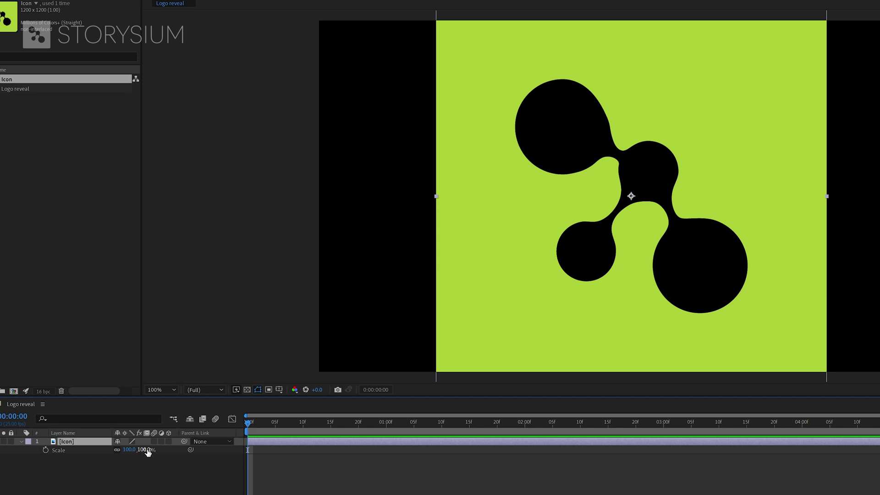
drag(147, 452, 123, 459)
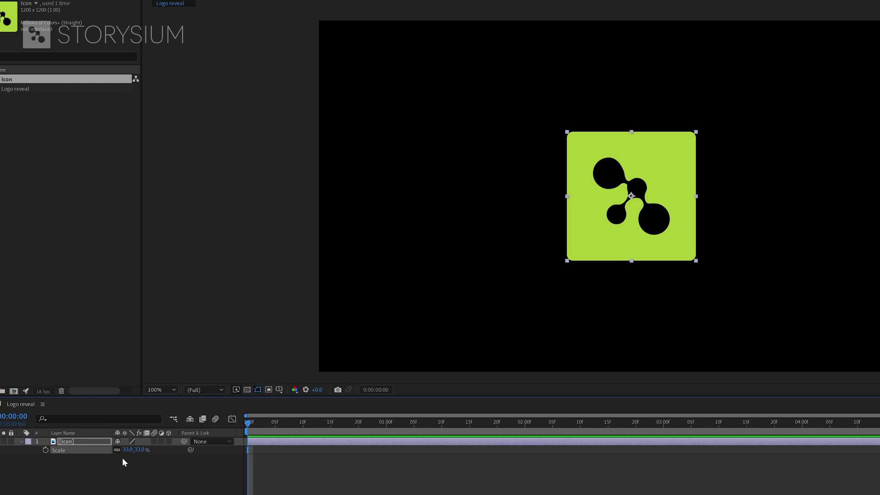
key(p)
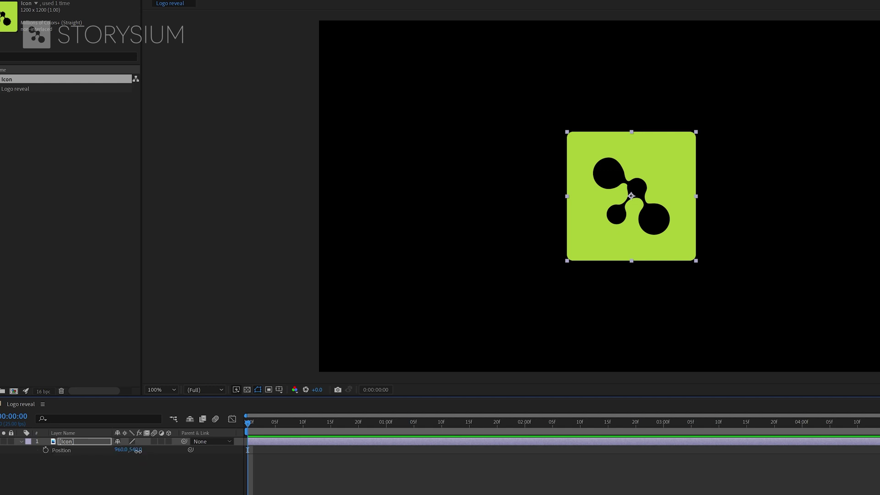
drag(134, 449, 39, 458)
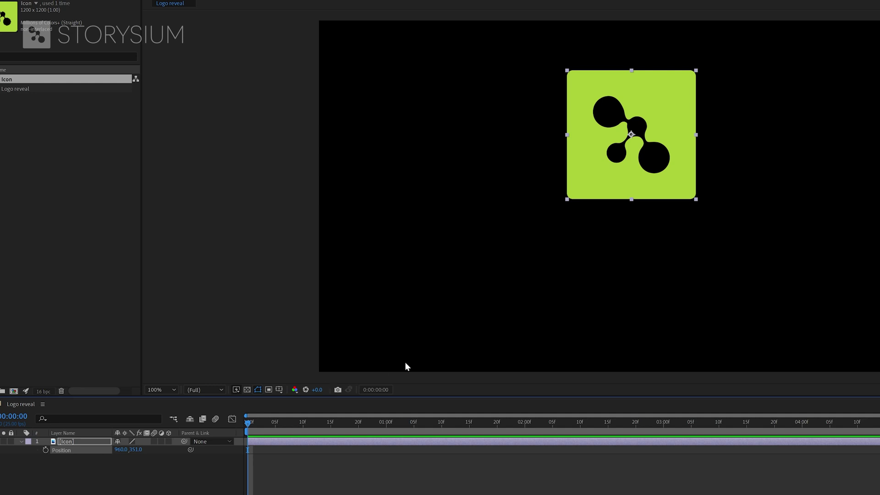
Add a large 'STORYSIUM' text layer below the icon and centre it horizontally
key(ctrl+t)
click(457, 284)
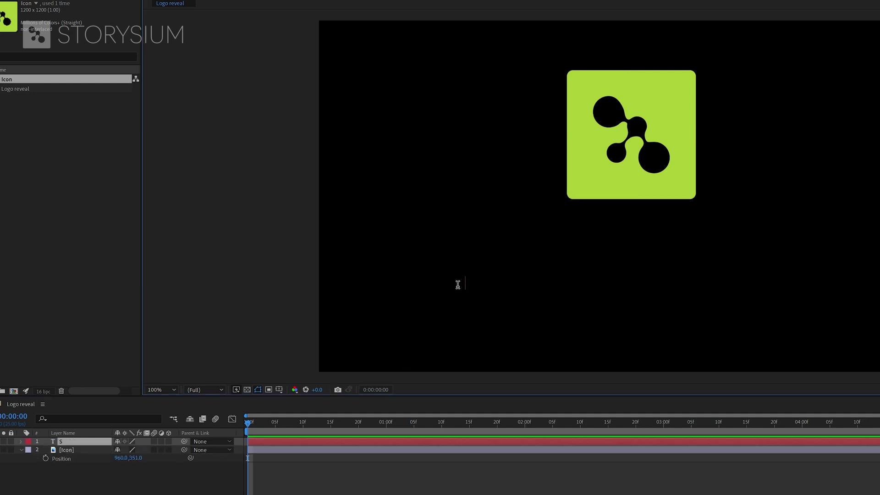
text(STORYSIUM)
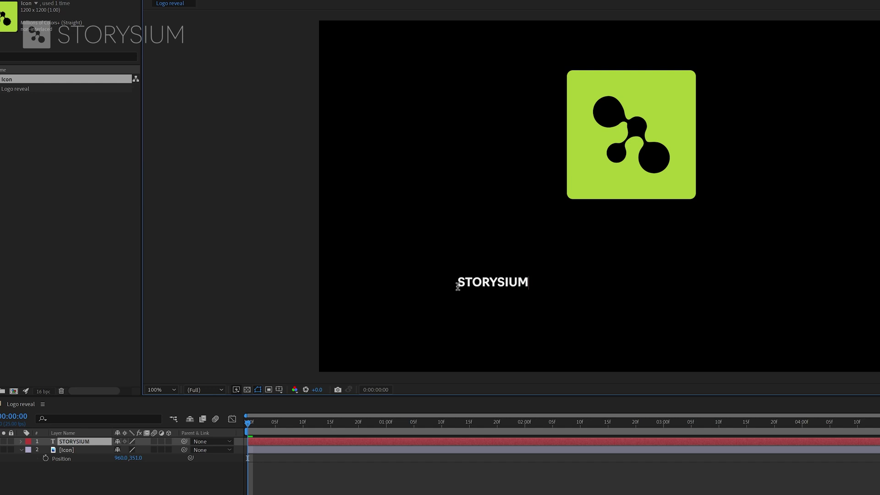
key(Escape)
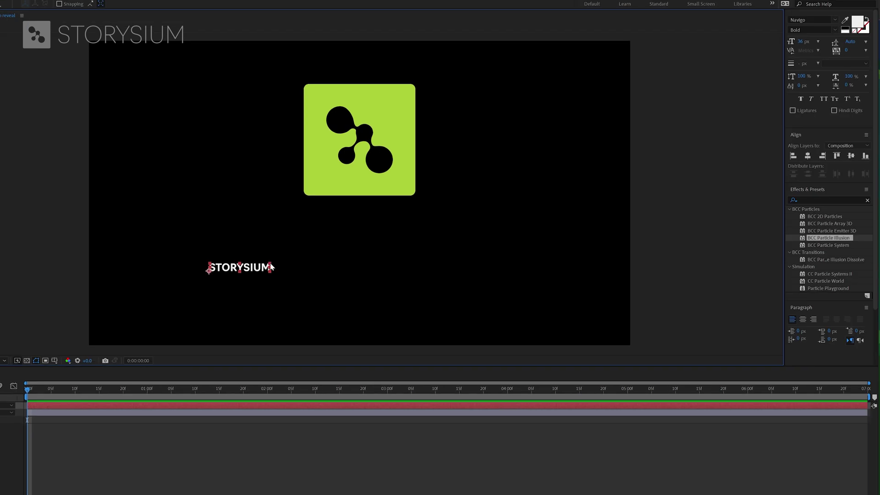
drag(270, 267, 479, 237)
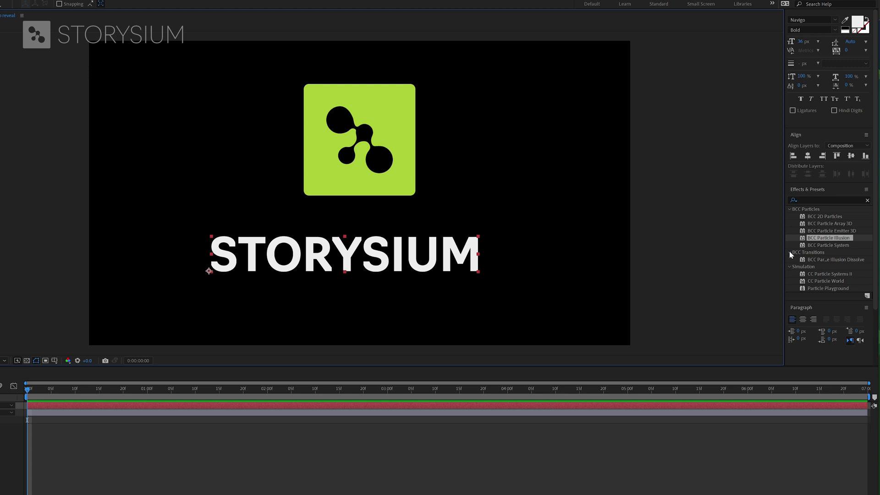
click(808, 156)
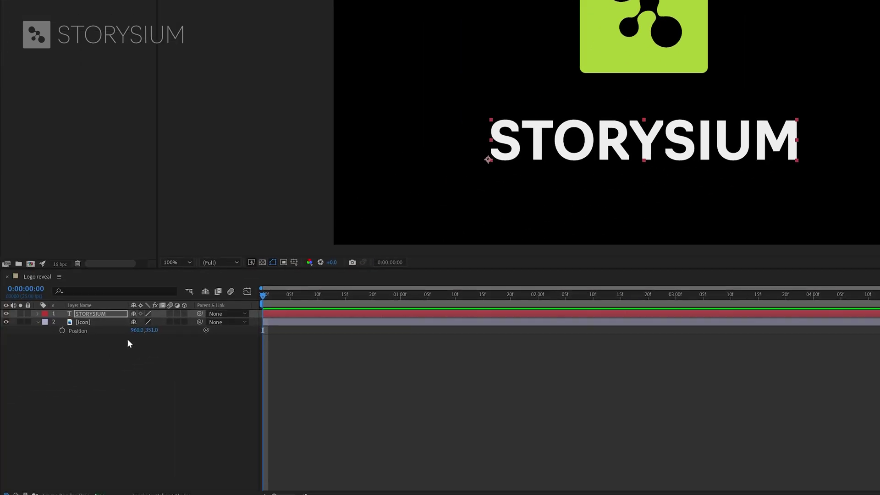
Pre-compose the Icon and STORYSIUM layers into a new composition named 'Logo'
click(113, 322)
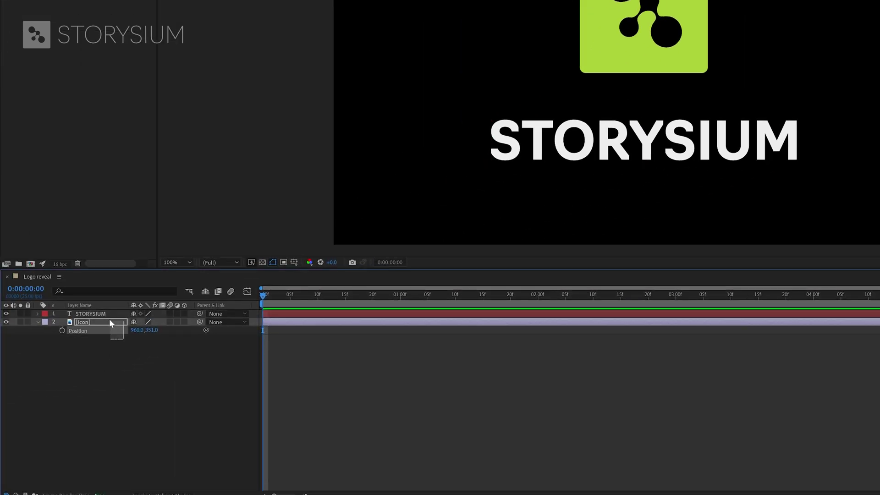
shift+click(104, 314)
right_click(103, 313)
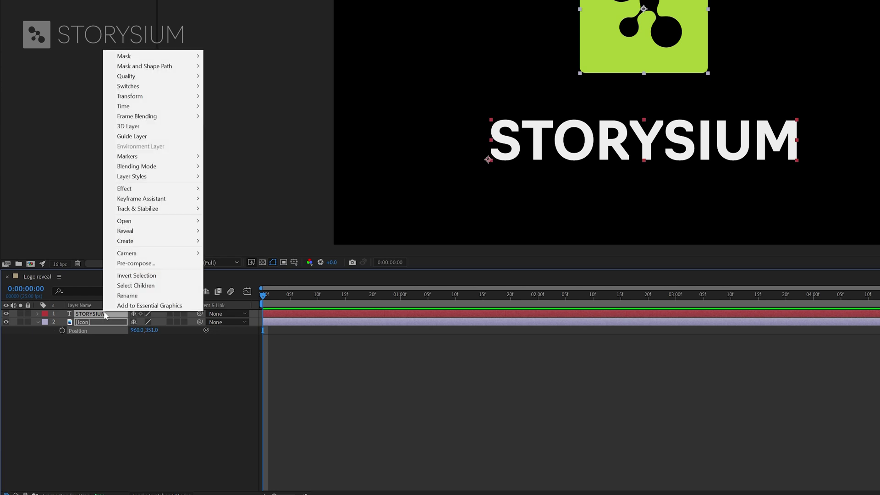
click(143, 264)
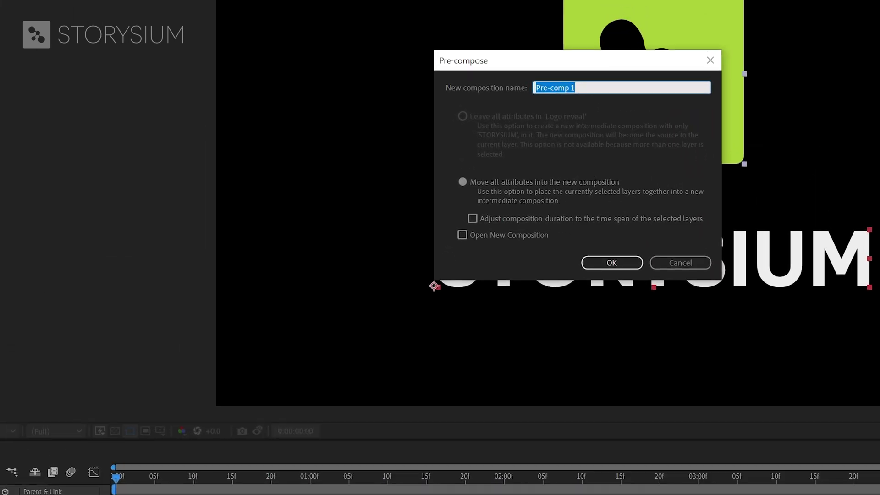
text(Logo)
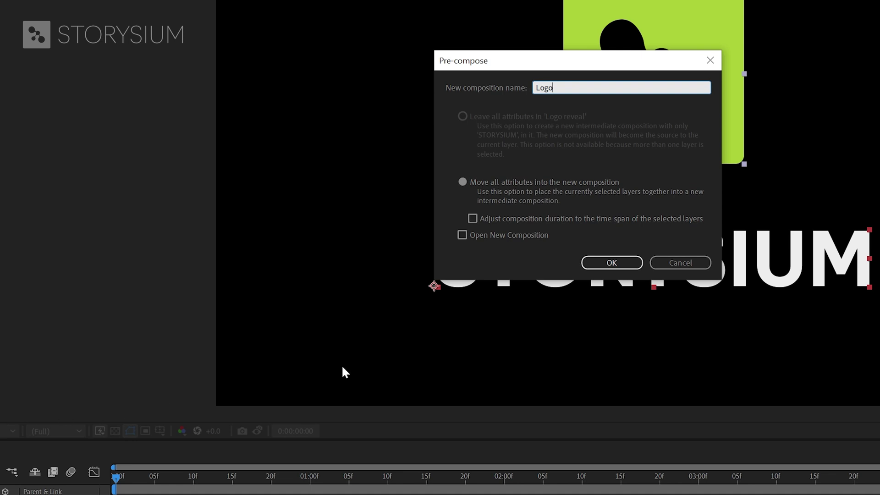
click(604, 269)
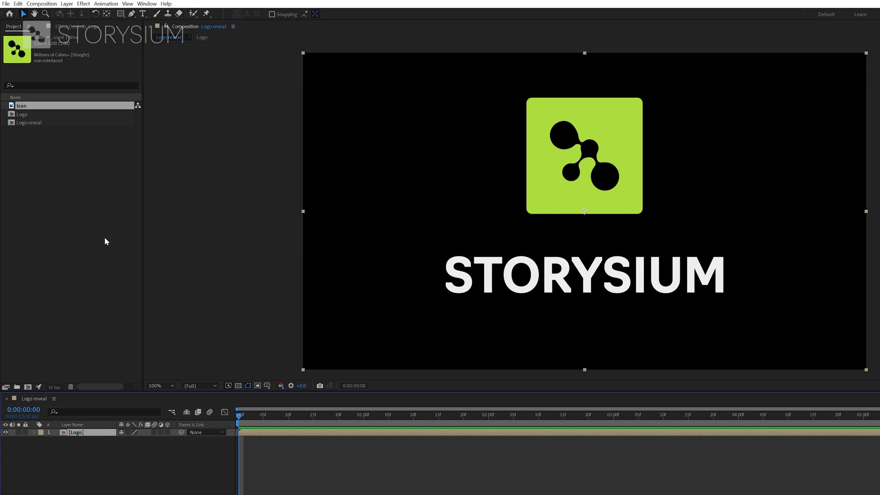
Auto-trace the Logo layer into masks and reveal the list of Mask 1–13
click(67, 5)
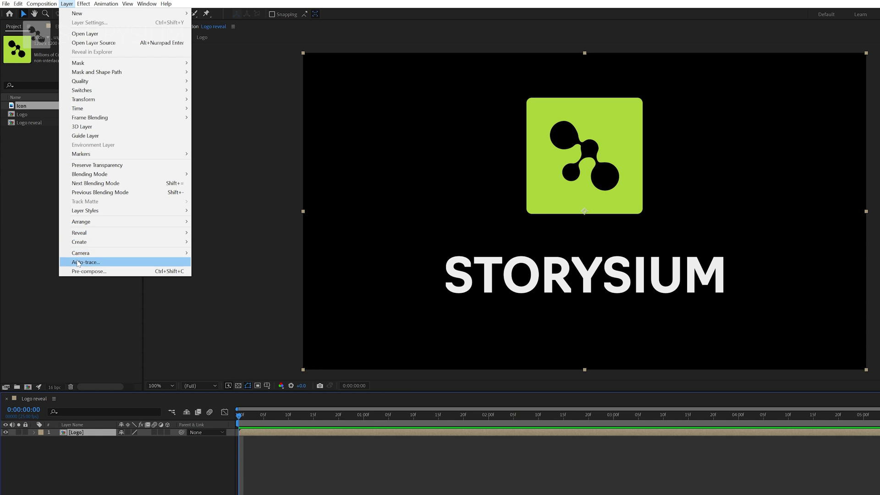
click(77, 263)
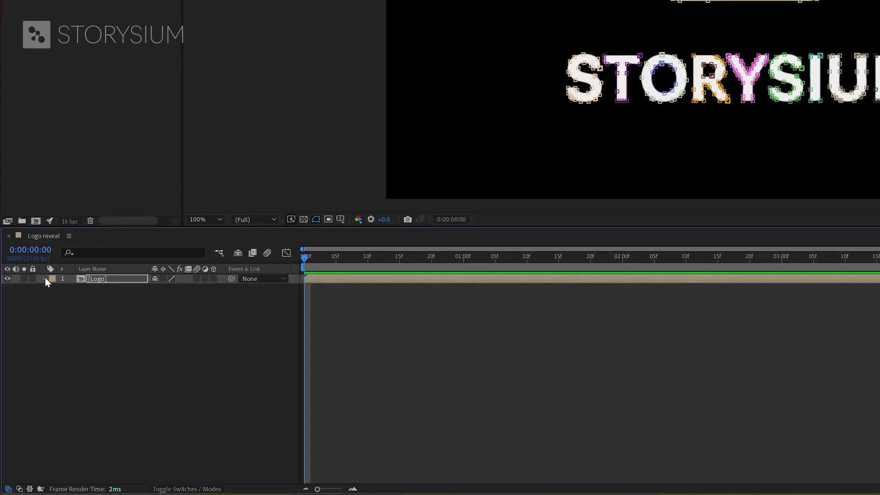
click(44, 278)
click(54, 289)
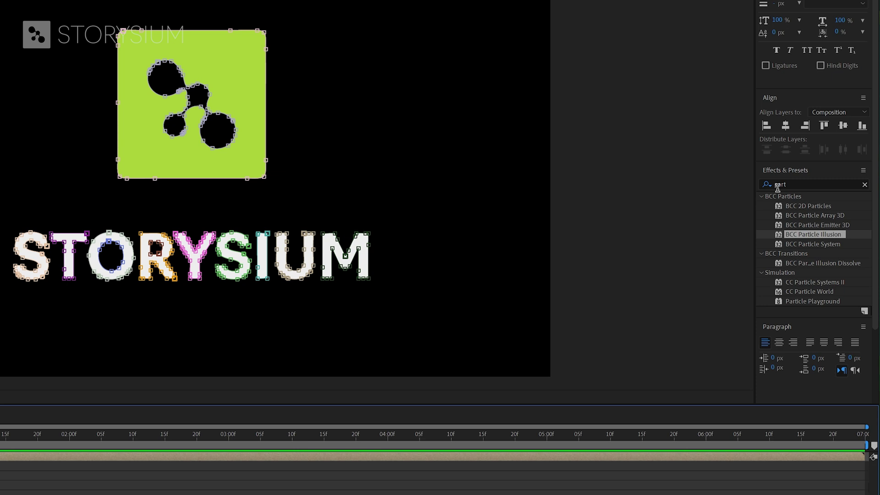
Apply BCC Particle Illusion from the 'part' search results to the Logo layer and launch its editor
click(760, 184)
click(762, 188)
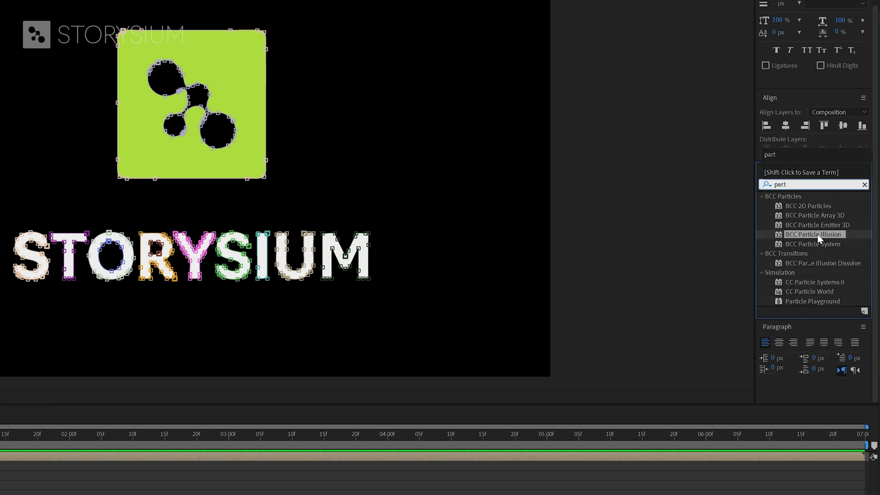
click(811, 237)
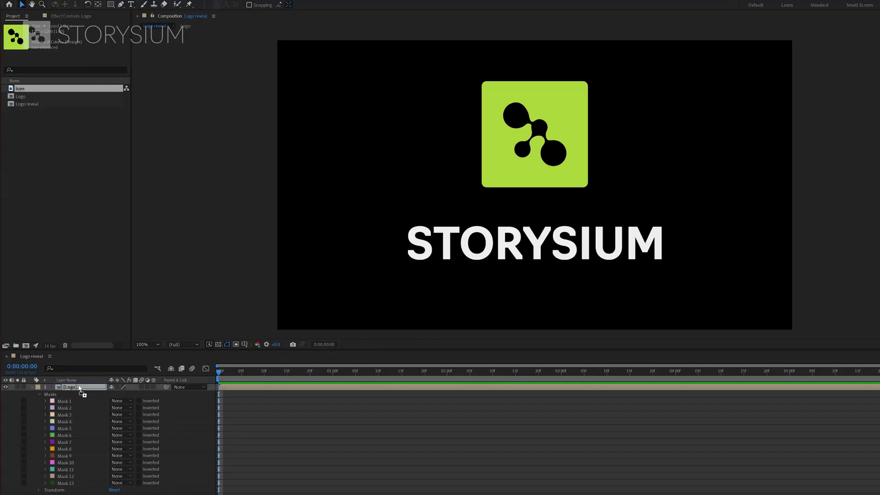
drag(80, 390, 80, 388)
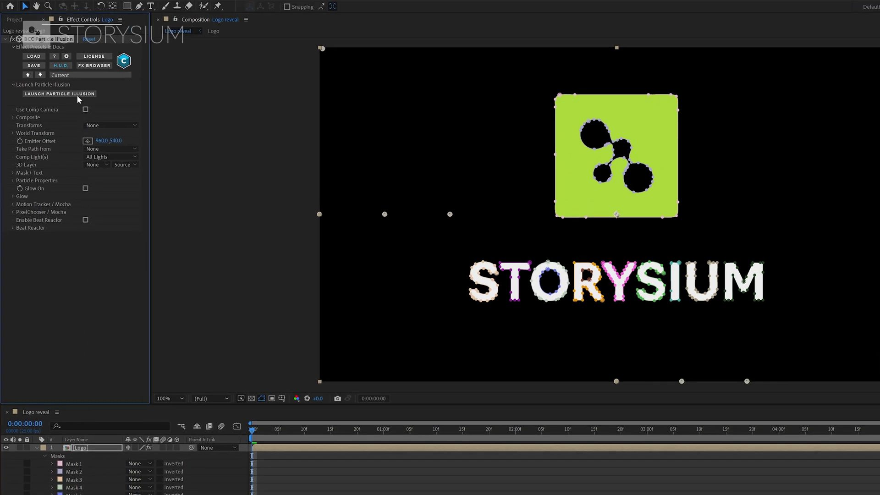
click(77, 94)
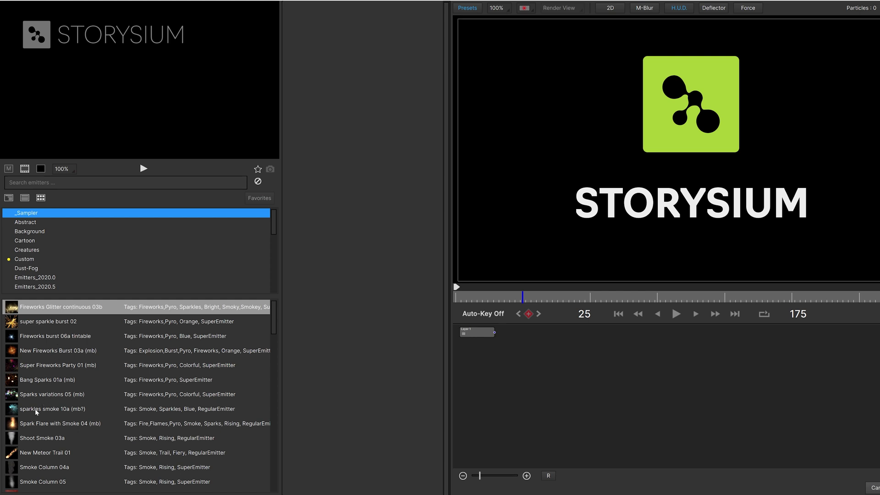
Add the sparkles smoke 10a emitter and keep it set to Composite over Source Video
click(47, 411)
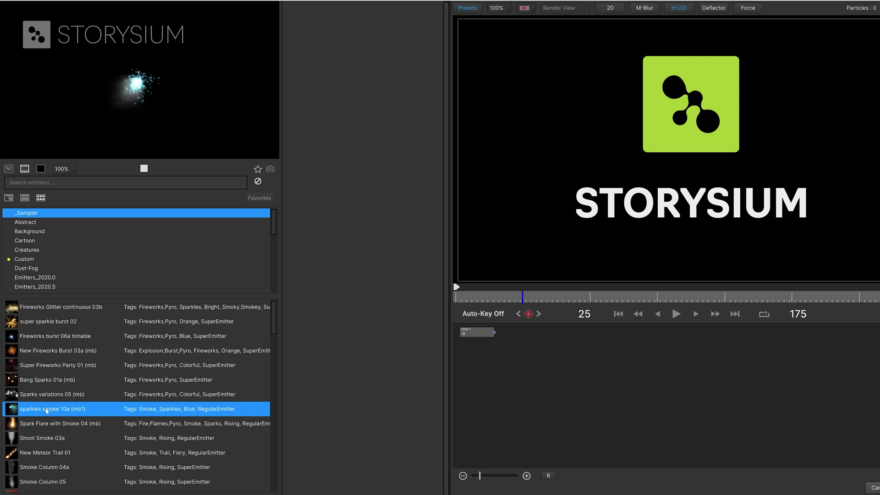
double_click(31, 409)
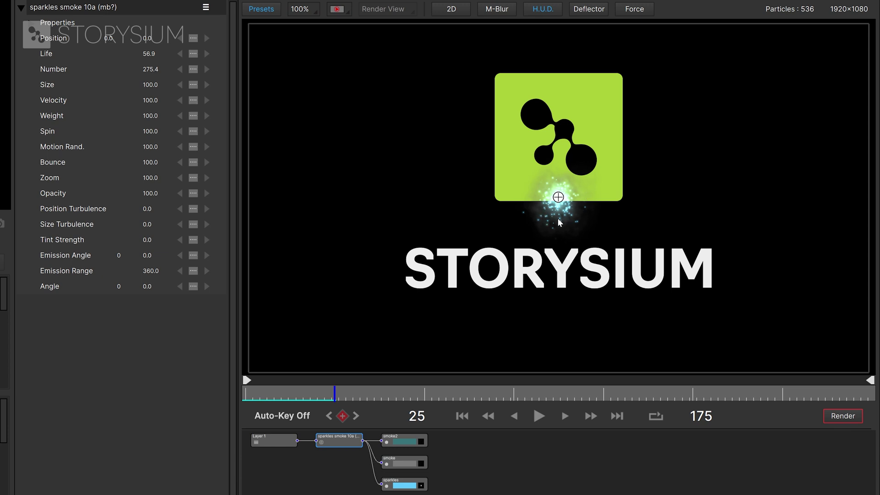
click(337, 10)
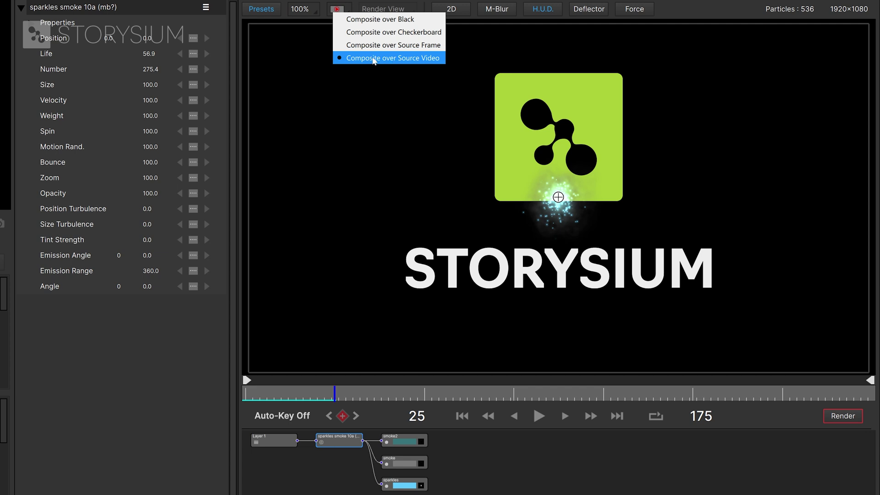
click(388, 58)
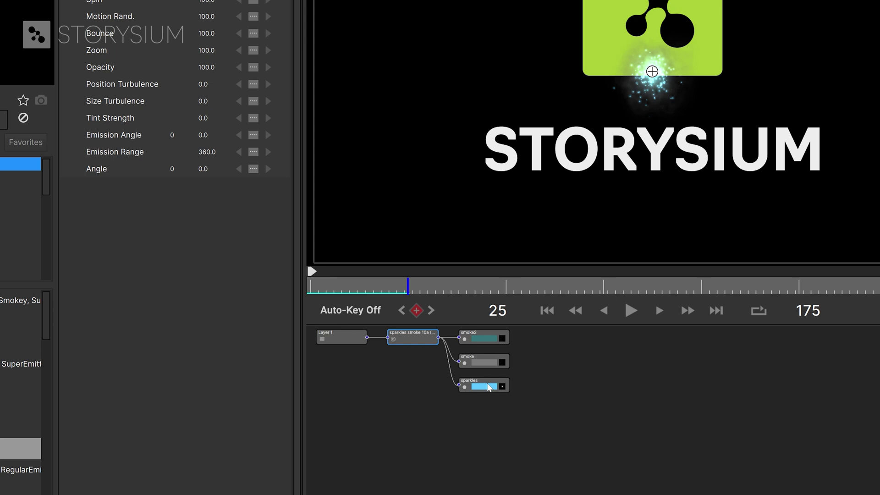
Tint the smoke2 particle gradient pale green (#d7e2c2)
click(475, 339)
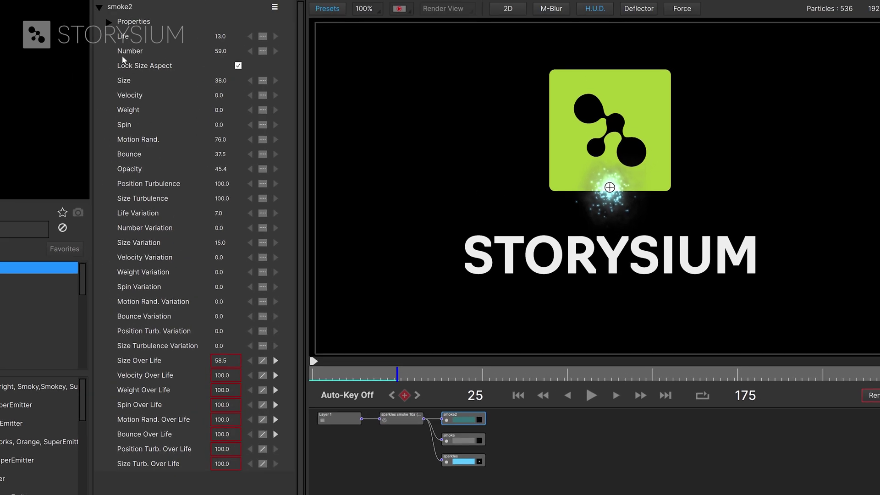
click(109, 22)
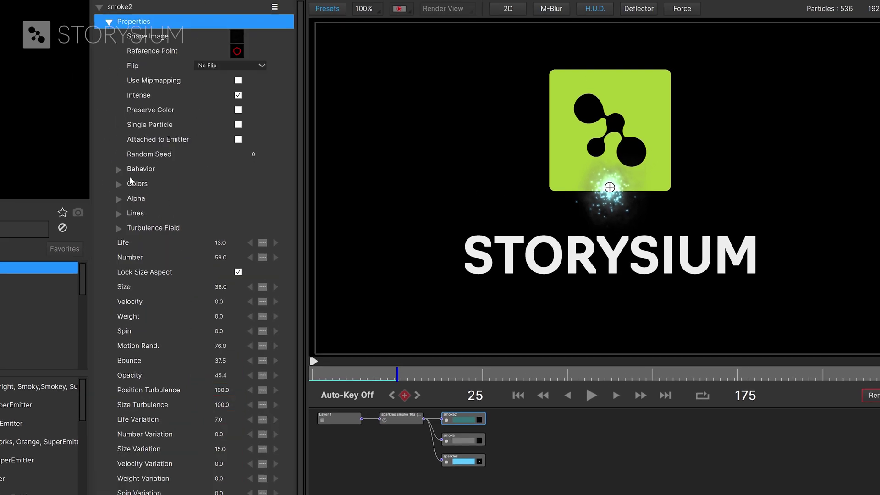
click(119, 186)
click(242, 202)
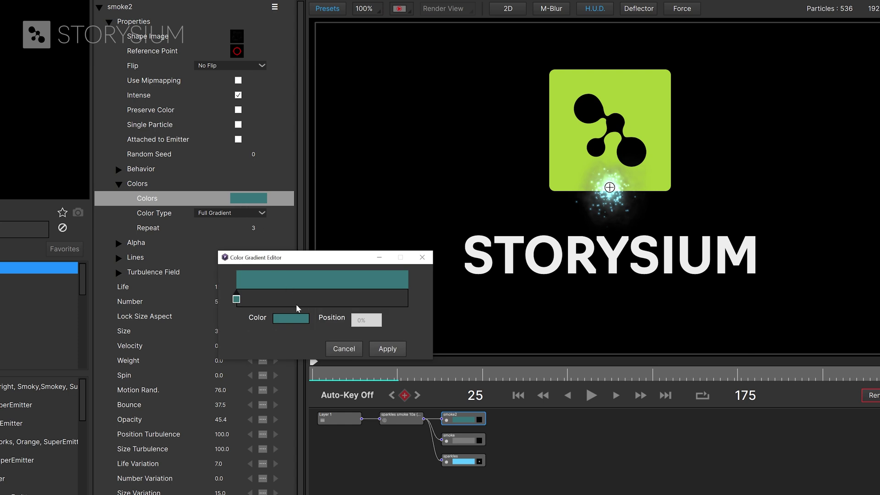
click(296, 319)
drag(427, 287, 421, 298)
drag(467, 229, 467, 206)
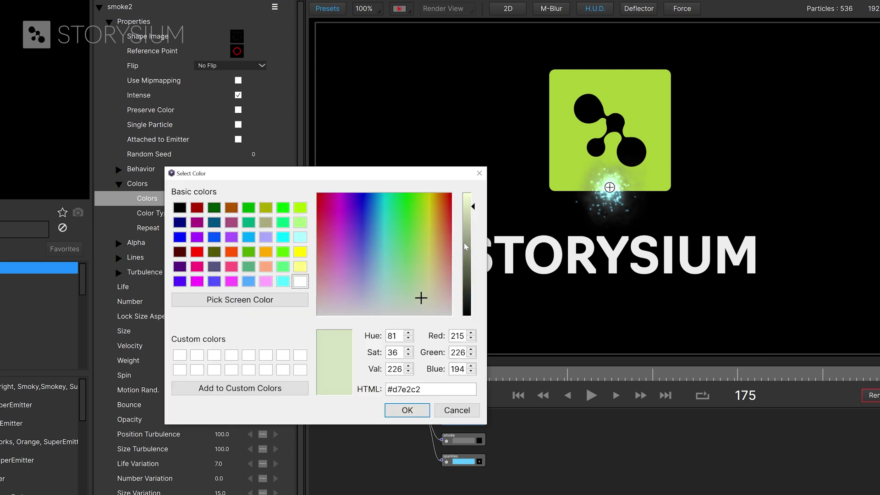
click(411, 407)
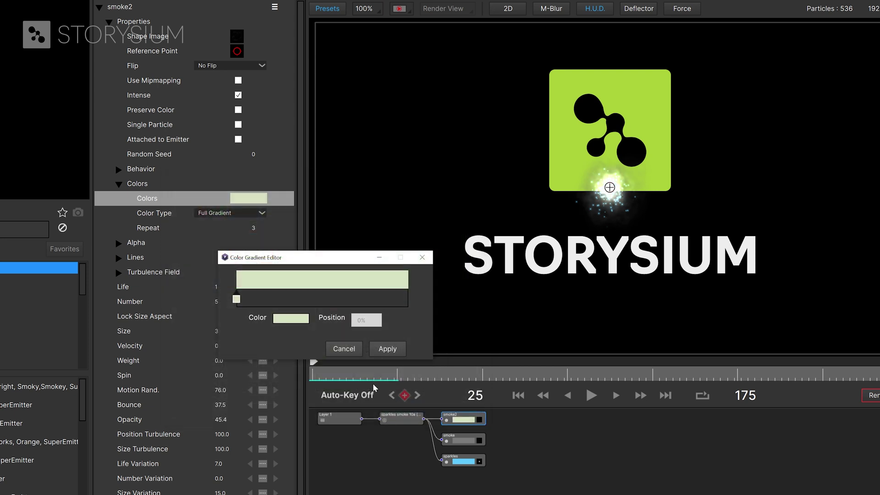
click(387, 350)
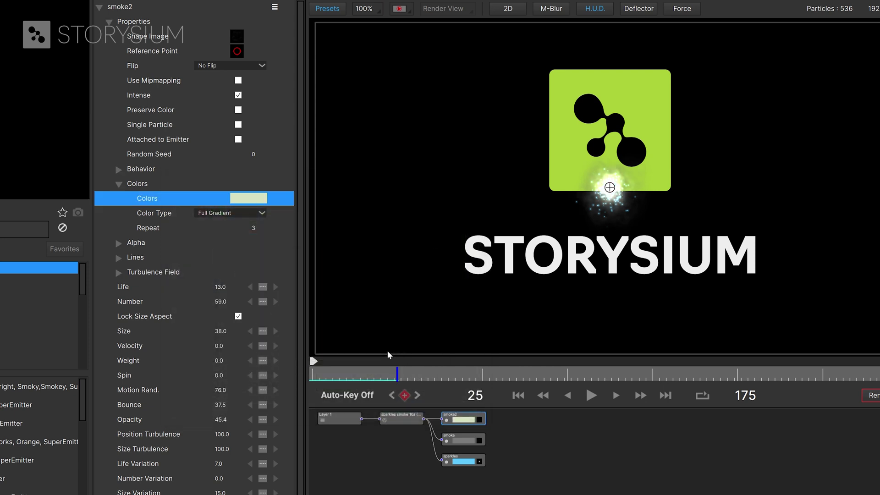
Lighten the smoke particle gradient to light grey (#bfbfbf)
click(455, 441)
click(111, 22)
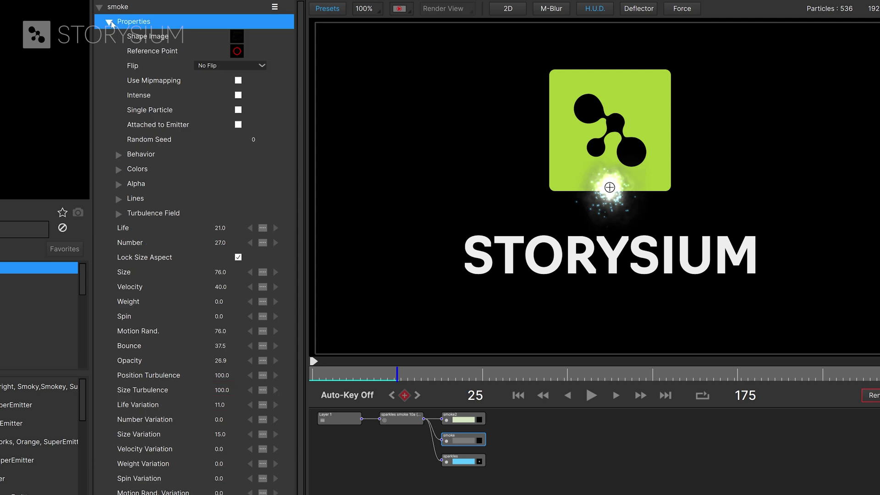
click(119, 168)
click(239, 184)
click(287, 316)
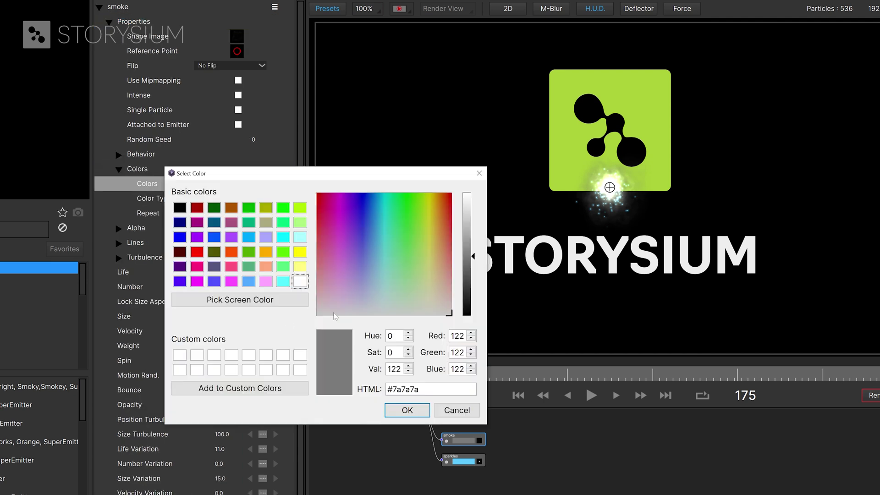
drag(474, 256, 477, 225)
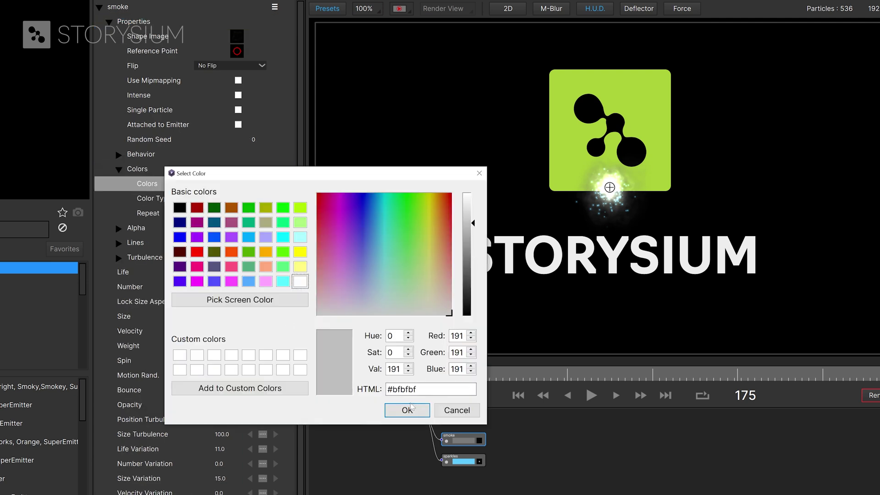
click(406, 410)
click(387, 349)
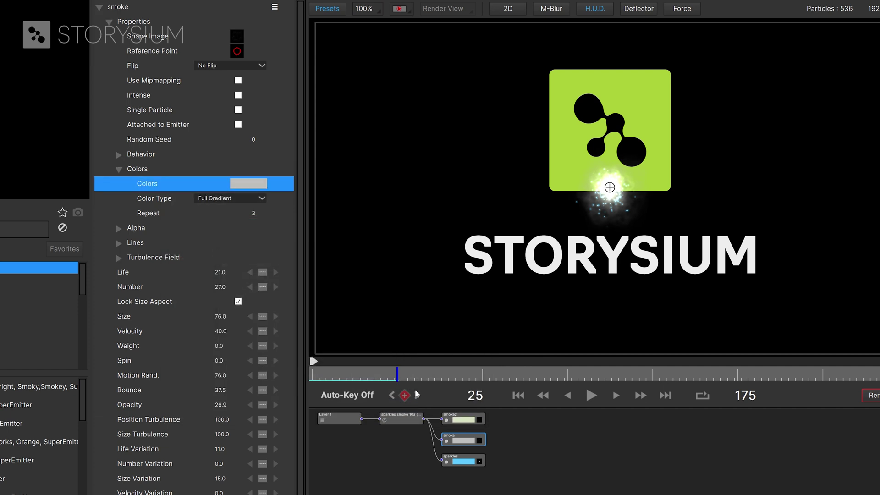
Set the sparkles colour gradient to lime green by entering hex a9cc38
click(460, 462)
click(109, 22)
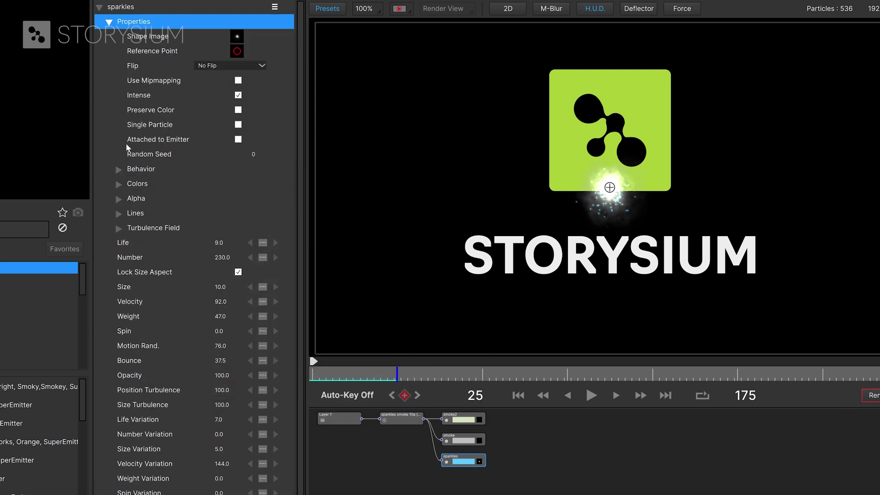
click(118, 185)
click(261, 200)
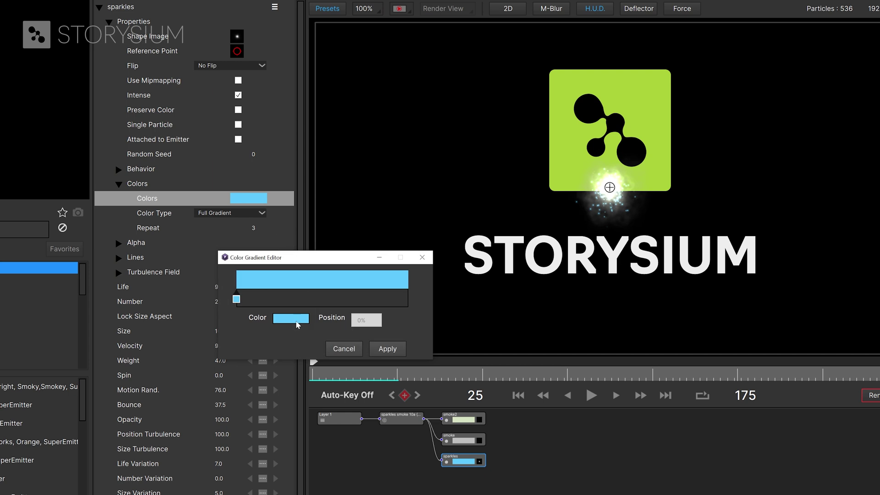
click(296, 310)
drag(417, 389, 392, 389)
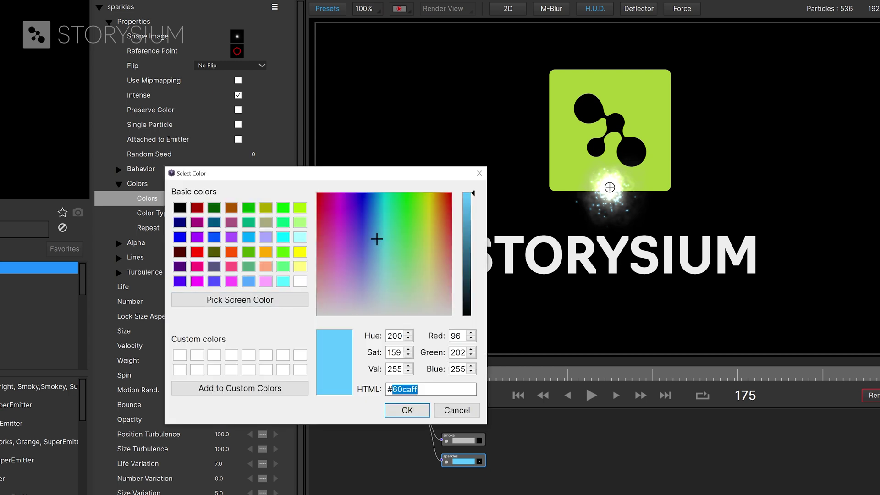
text(a9cc38)
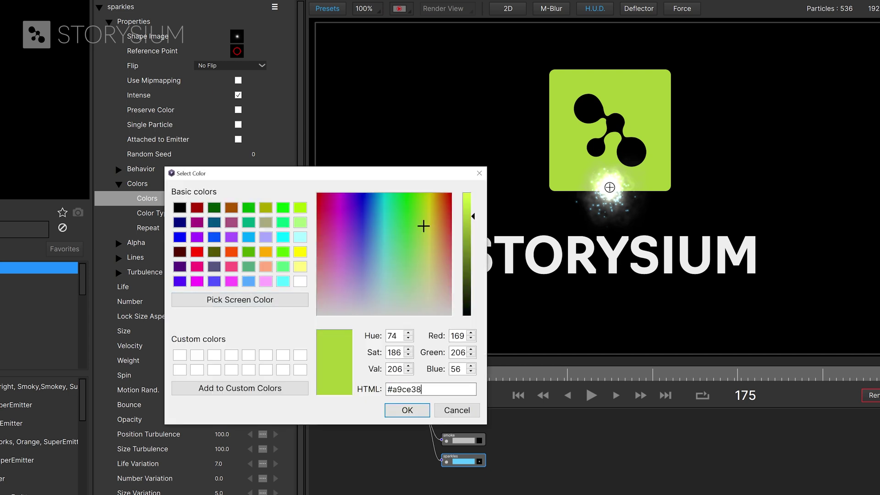
key(Return)
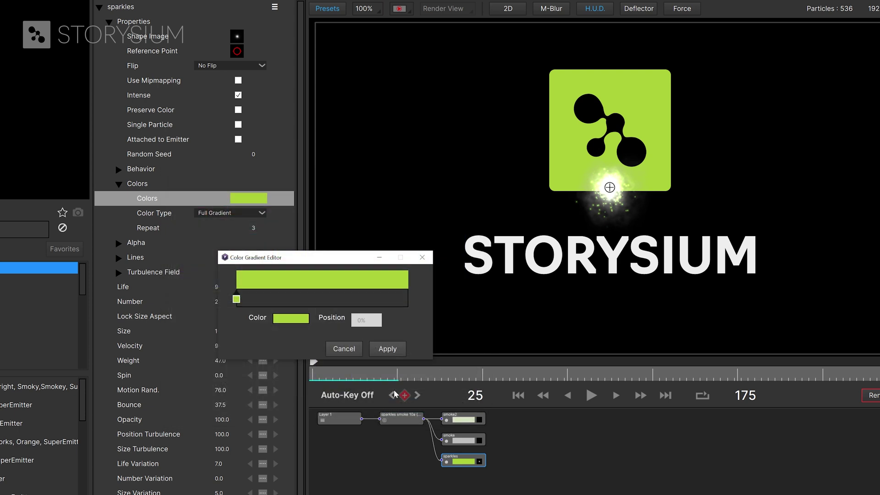
click(387, 350)
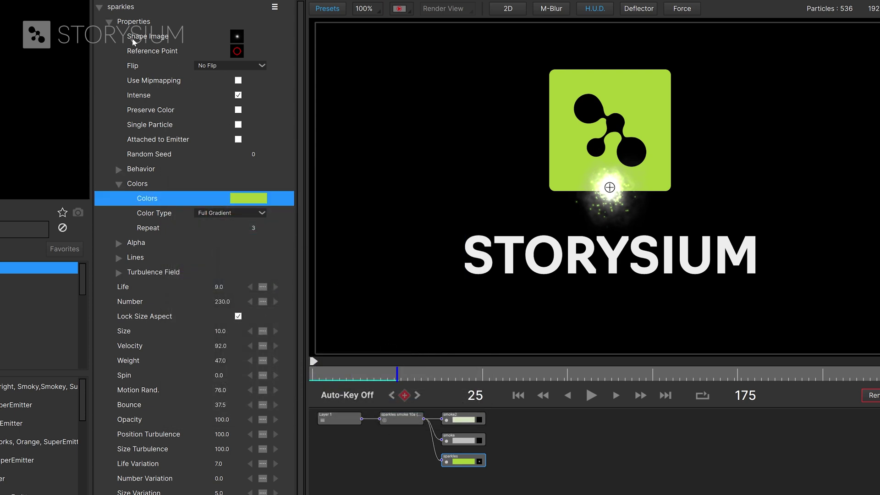
Reduce the sparkles particle Size from 10 to 5
click(109, 21)
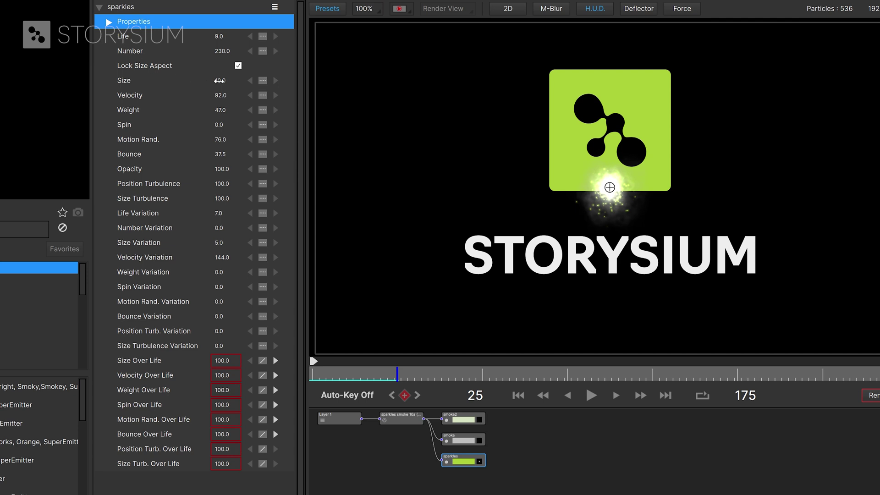
drag(219, 80, 217, 87)
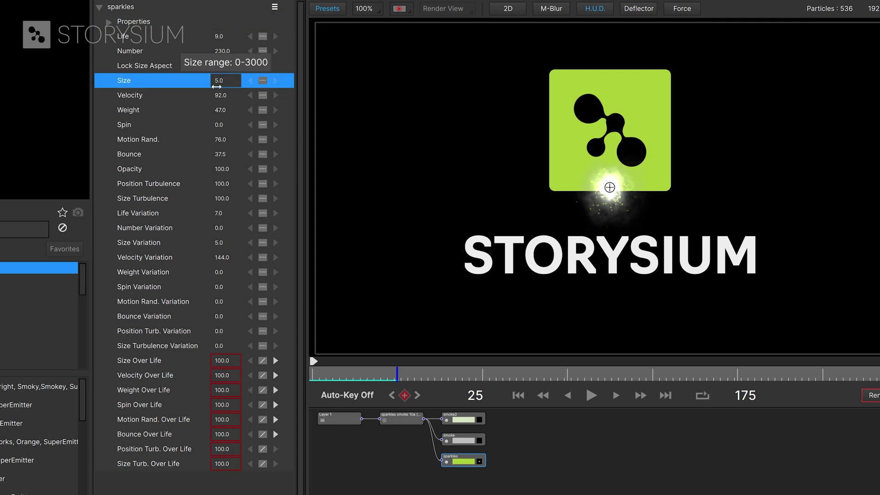
click(109, 23)
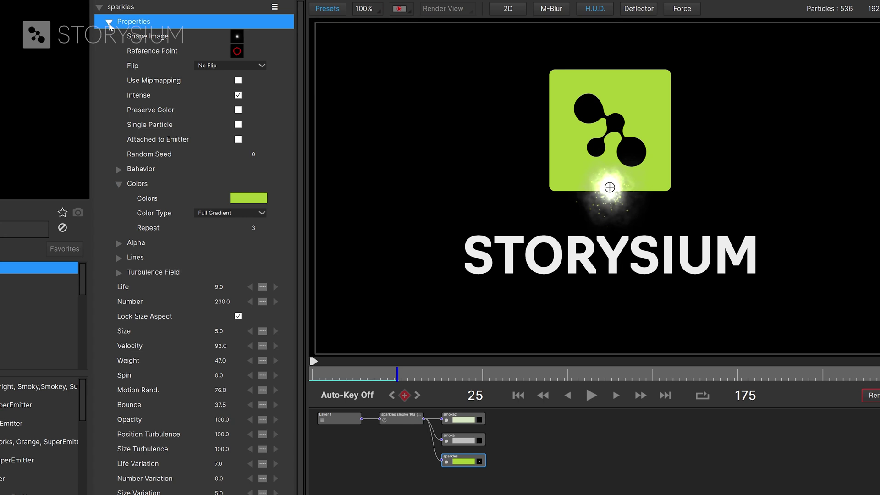
Give the sparkles the 'dot blurred' shape from the Sparkles shape collection
click(237, 37)
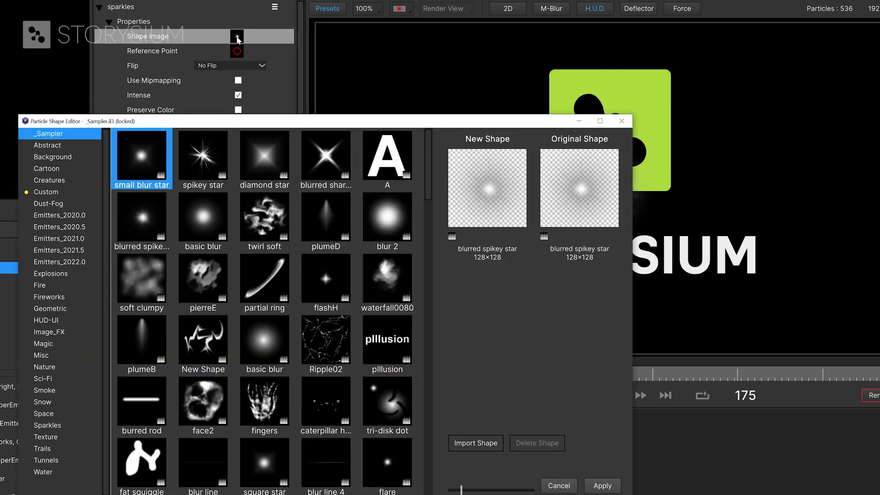
click(67, 426)
scroll(265, 285, down, 5)
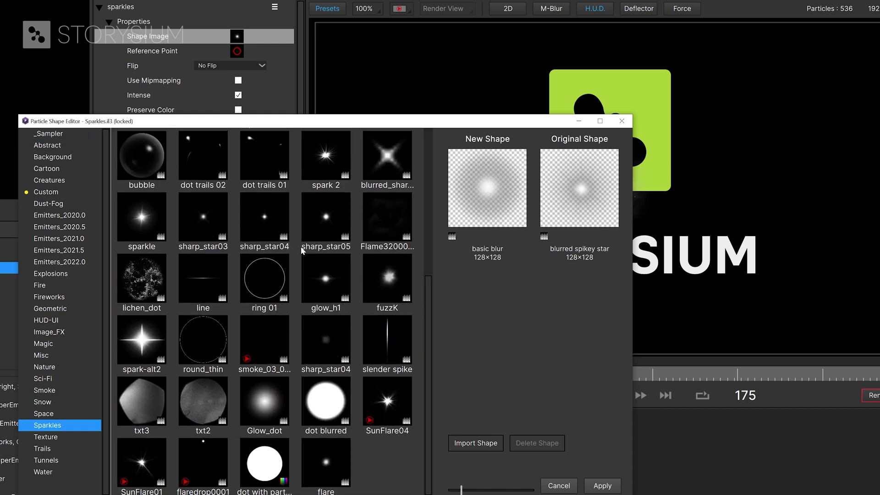
click(332, 394)
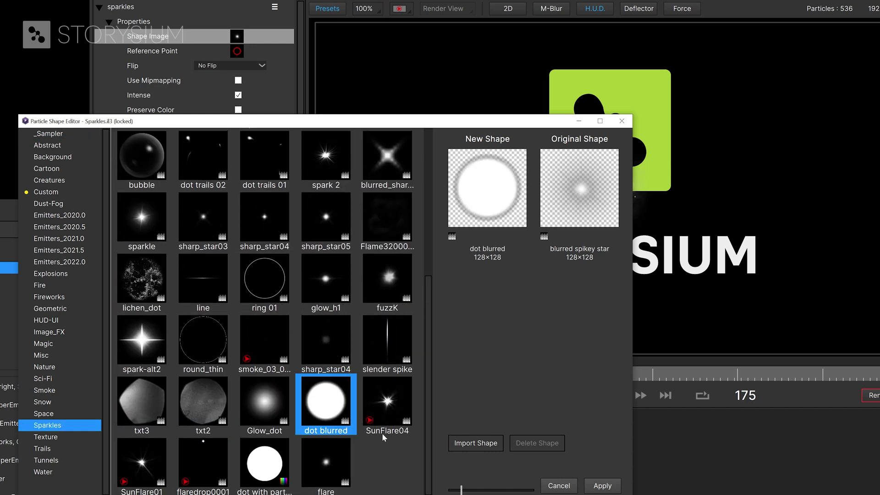
click(602, 486)
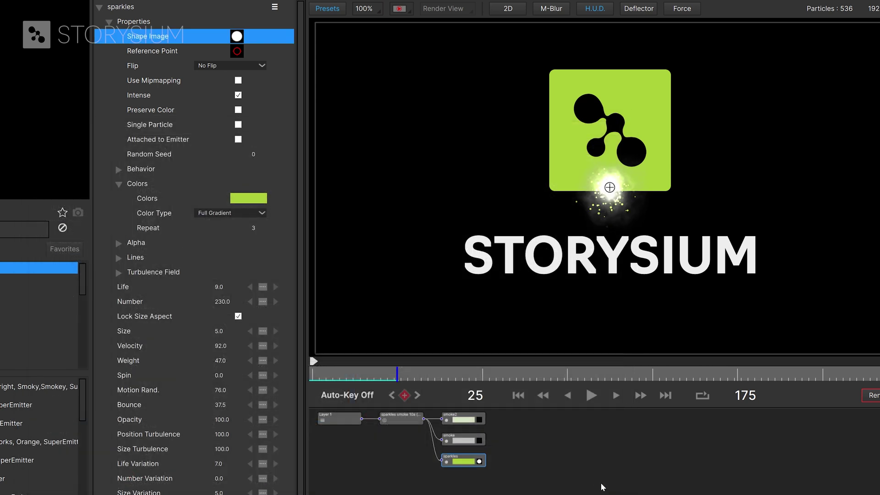
Preview the particle animation, then apply the Particle Illusion setup back to After Effects
click(363, 375)
key(space)
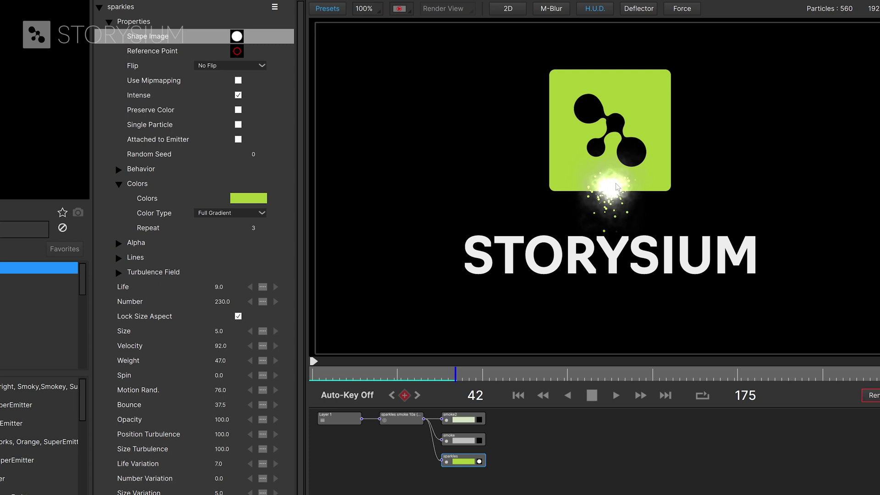
key(space)
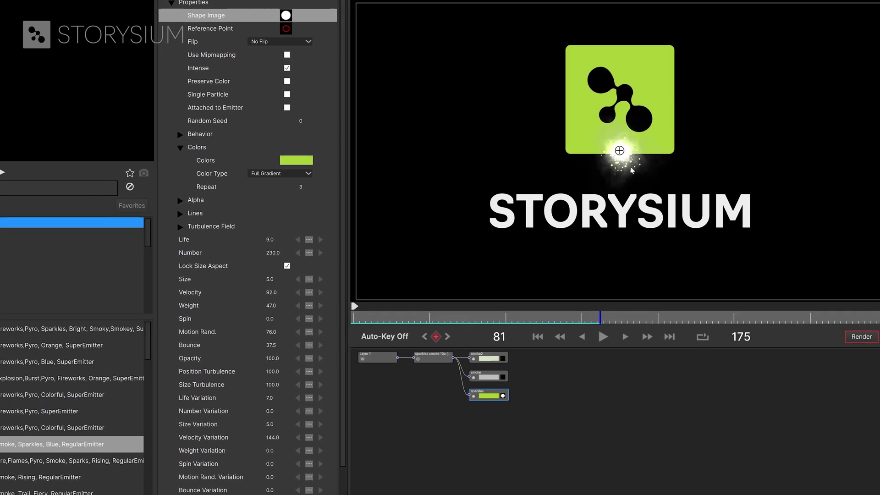
click(873, 487)
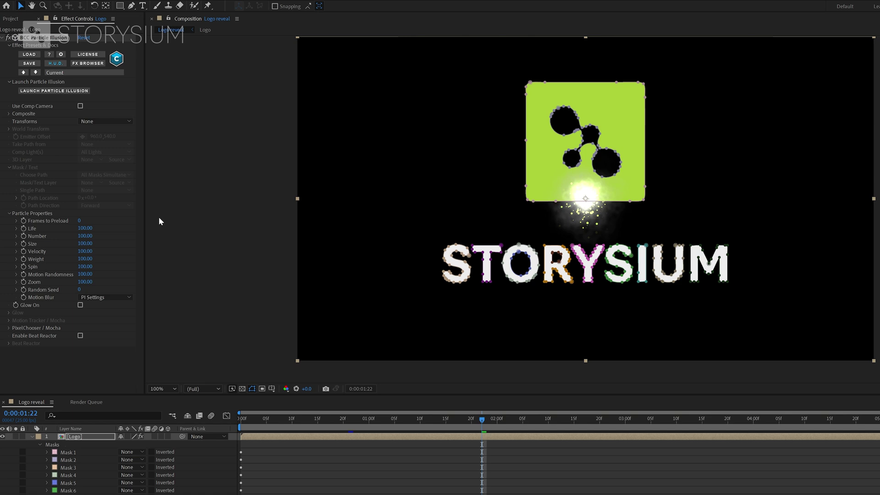
Set Transforms to Emitter and take the particle path from the masks of layer '1. Logo'
click(159, 219)
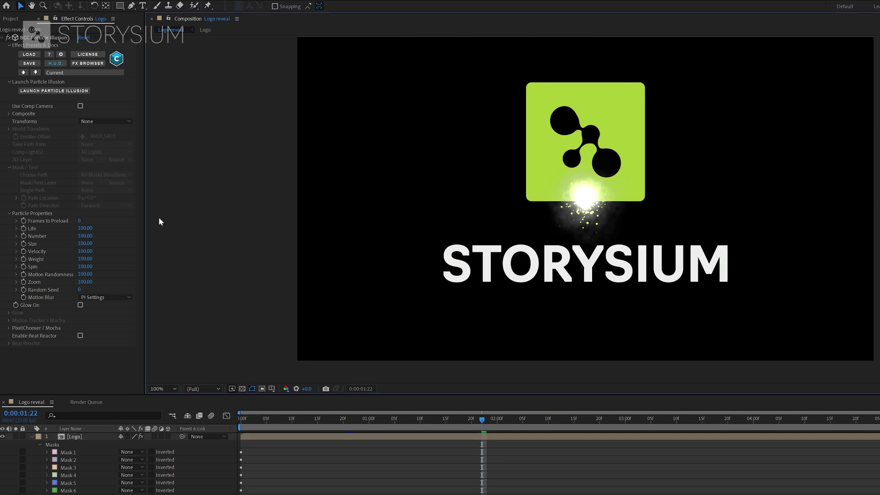
click(104, 123)
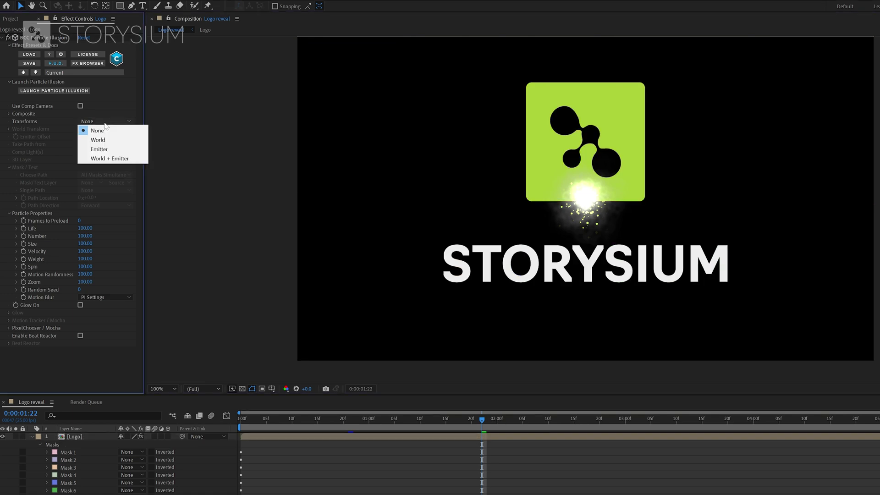
click(96, 149)
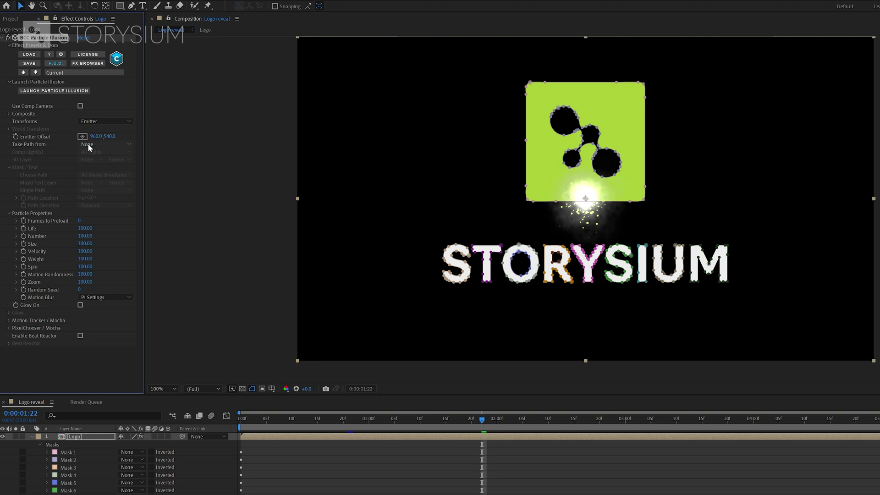
click(88, 144)
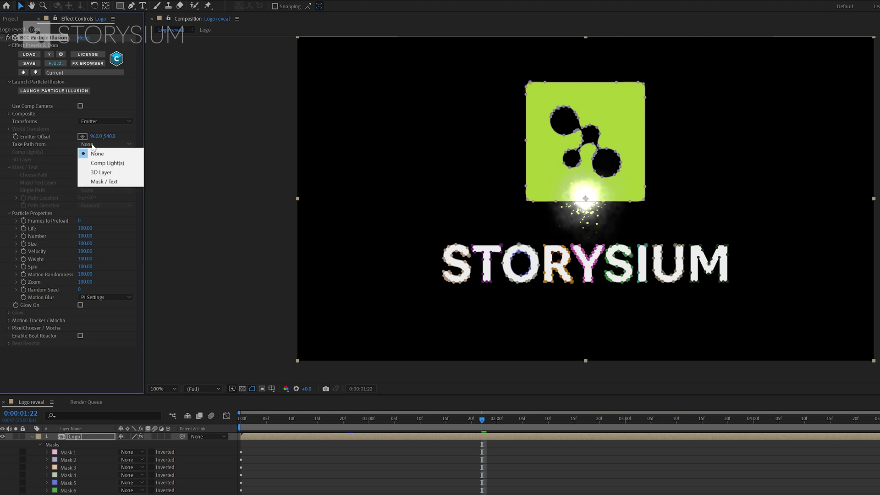
click(94, 182)
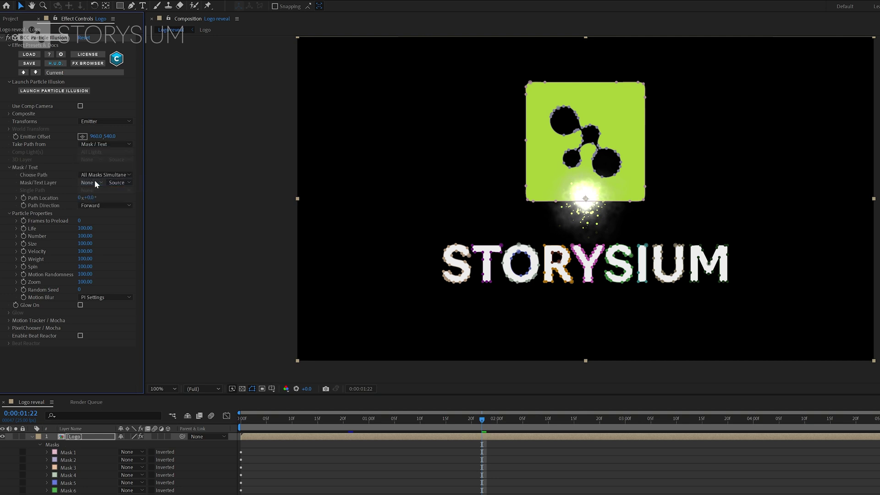
click(95, 181)
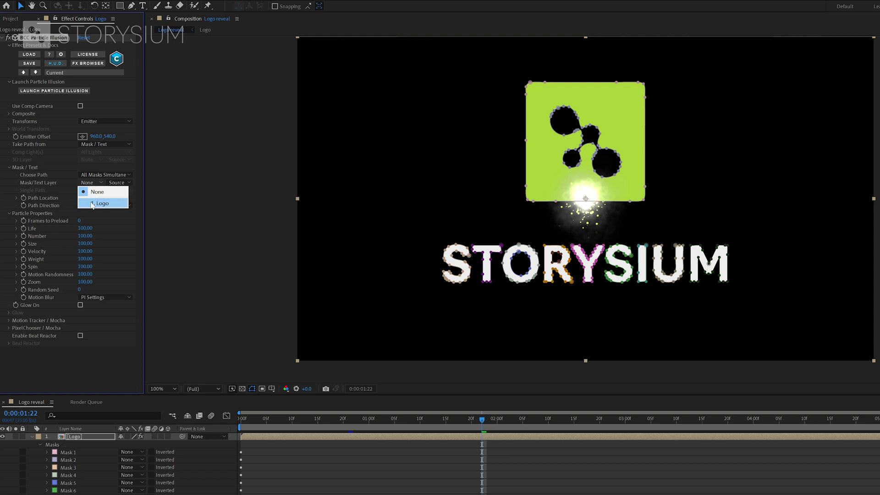
click(99, 204)
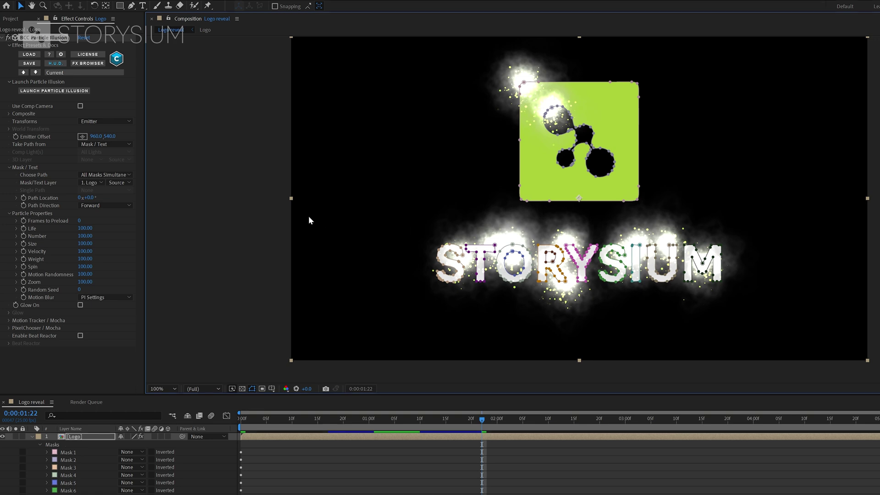
Set Choose Path to All Masks Sequentially
click(117, 175)
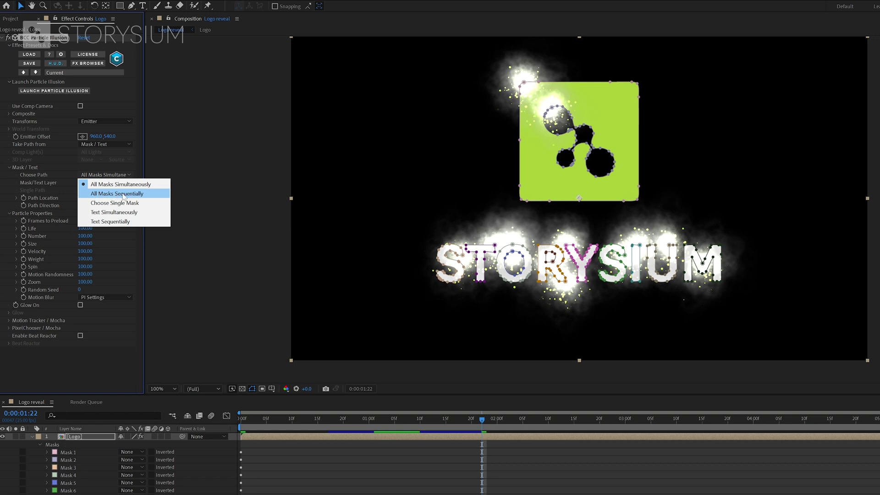
click(122, 193)
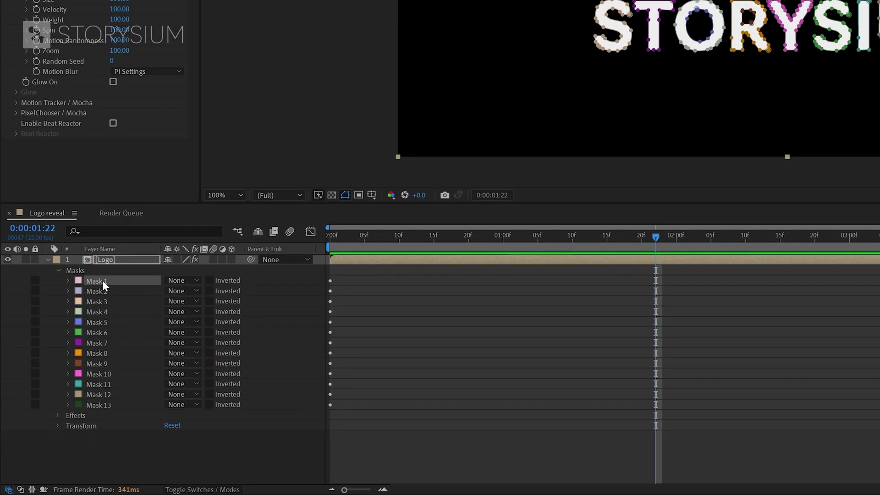
click(103, 280)
Move Mask 7 between Masks 3 and 4, and Mask 6 between Masks 10 and 11
click(101, 343)
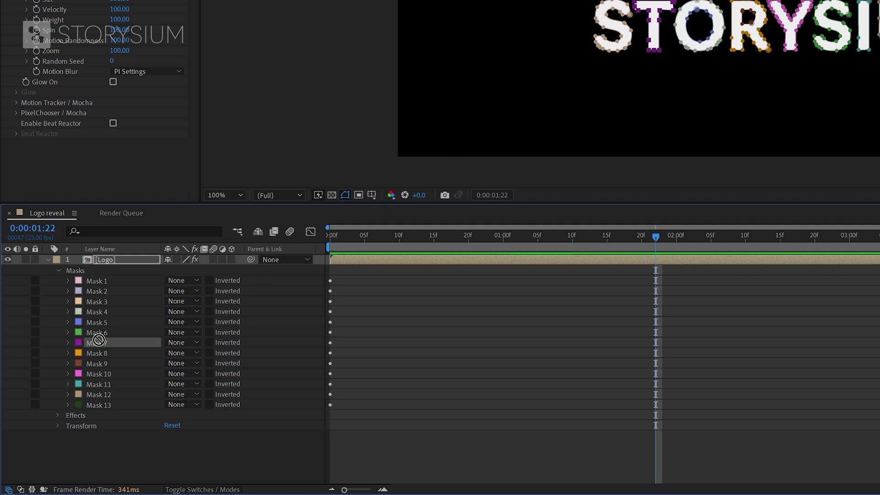
drag(105, 304, 107, 304)
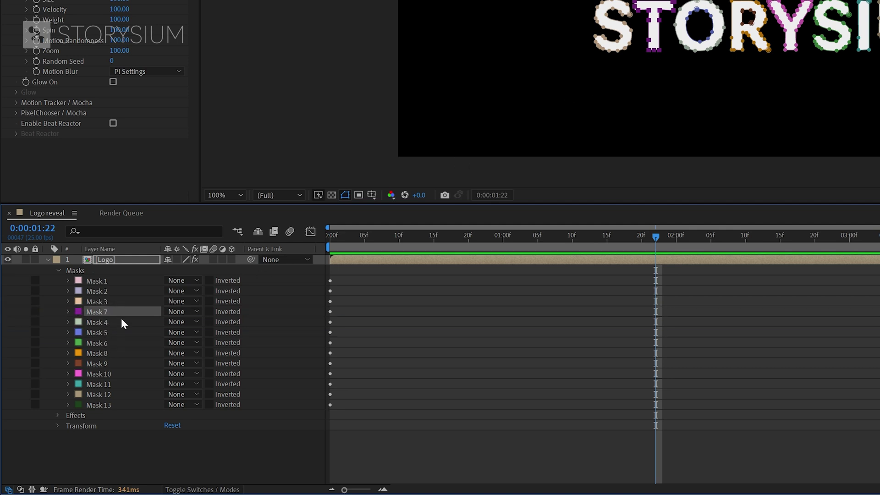
click(100, 341)
drag(98, 341, 103, 378)
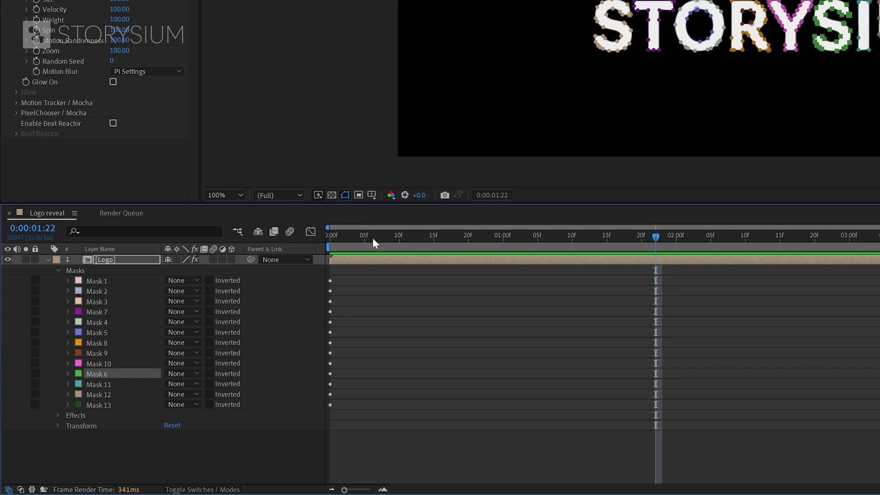
drag(373, 238, 331, 239)
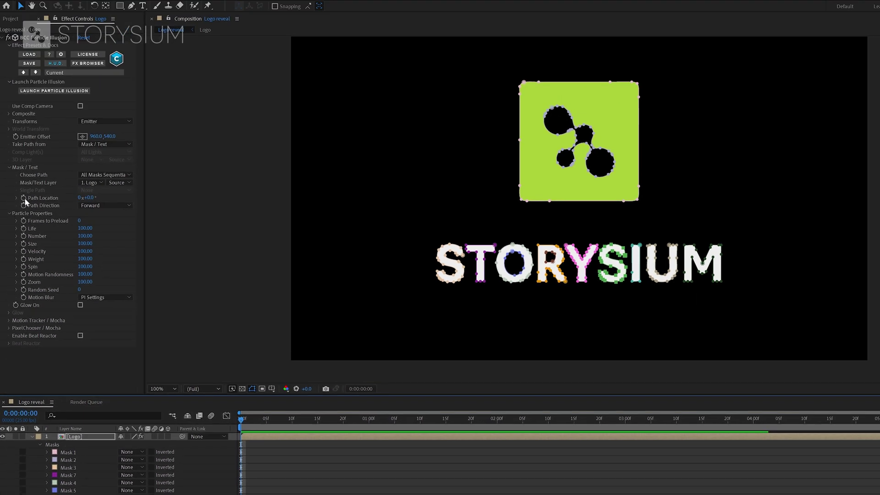
Keyframe Path Location from 0 at the start to 1x+0.0° at 0:00:02:01, then preview
click(25, 165)
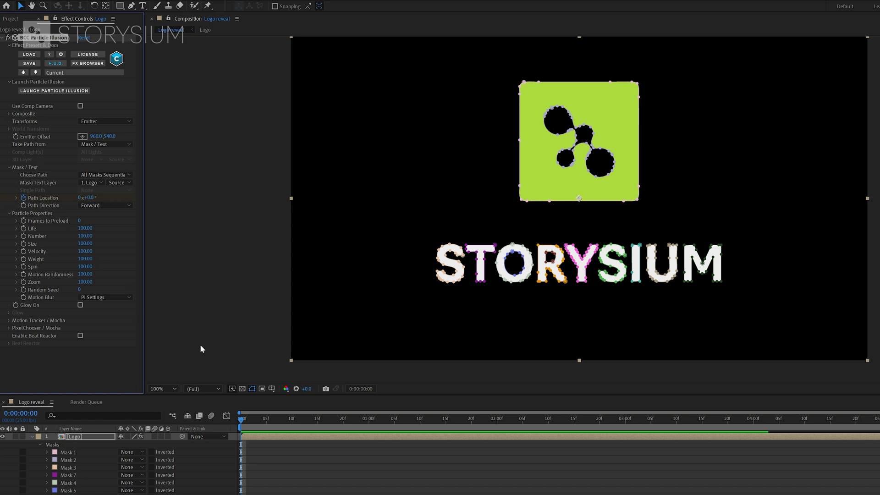
drag(298, 420, 503, 439)
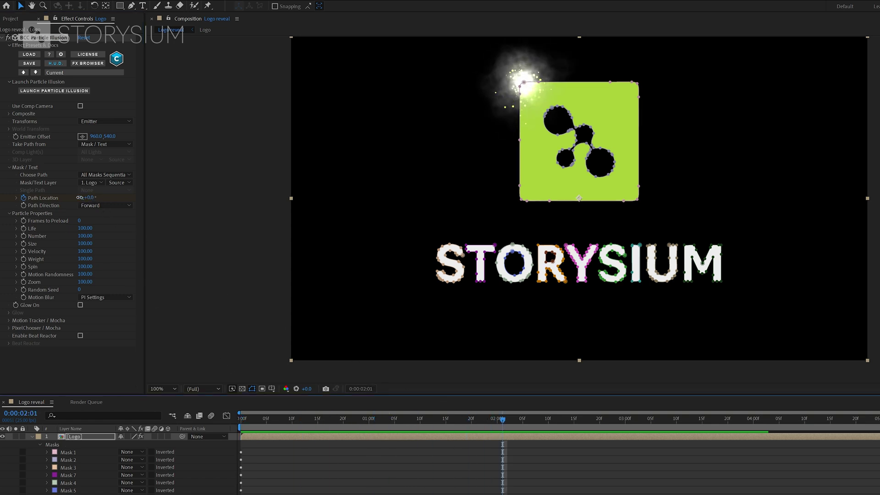
drag(79, 197, 80, 200)
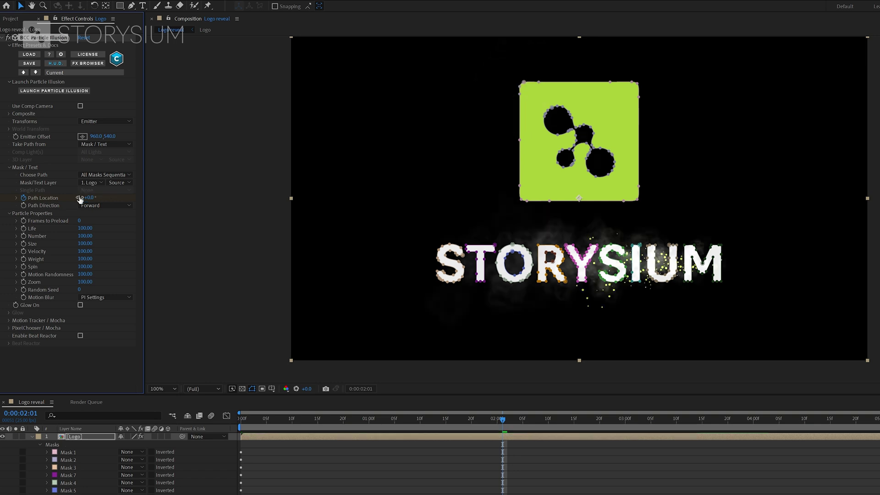
drag(252, 419, 246, 420)
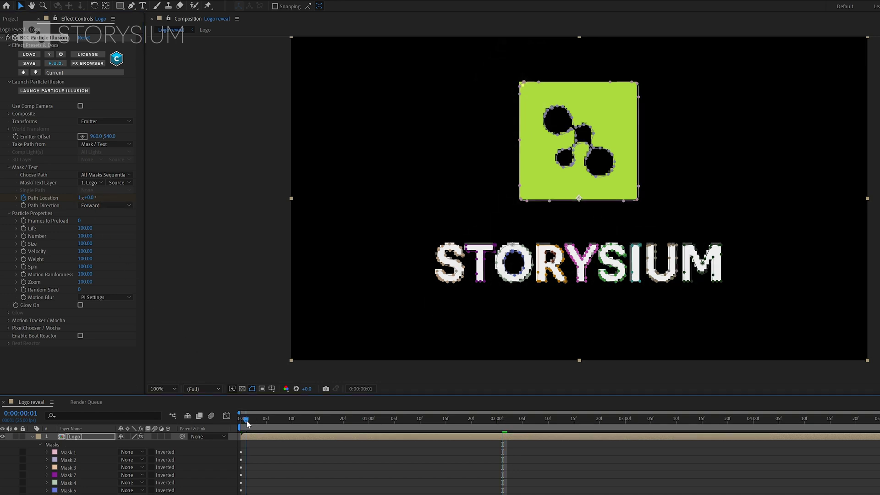
key(space)
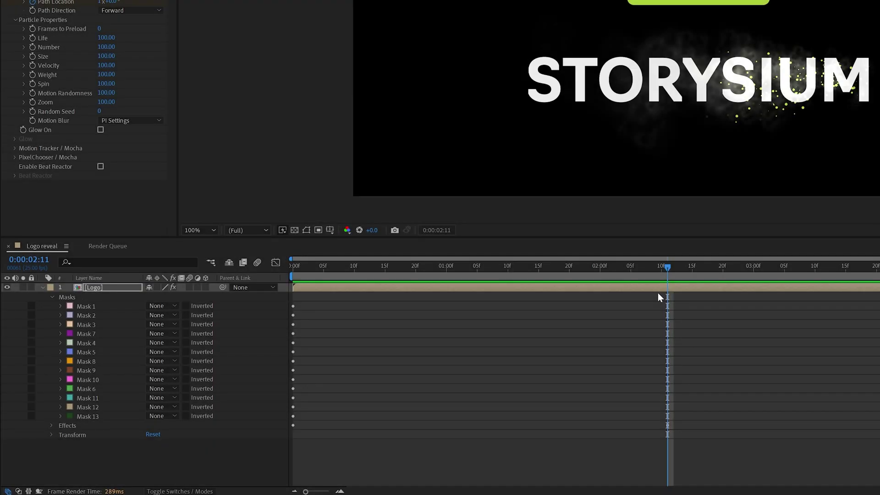
Keyframe particle Number to 0 at 0:00:02:11 and 800 at 0:00:02:09
mouse_move(669, 267)
mouse_down()
mouse_move(638, 267)
mouse_move(664, 268)
mouse_up()
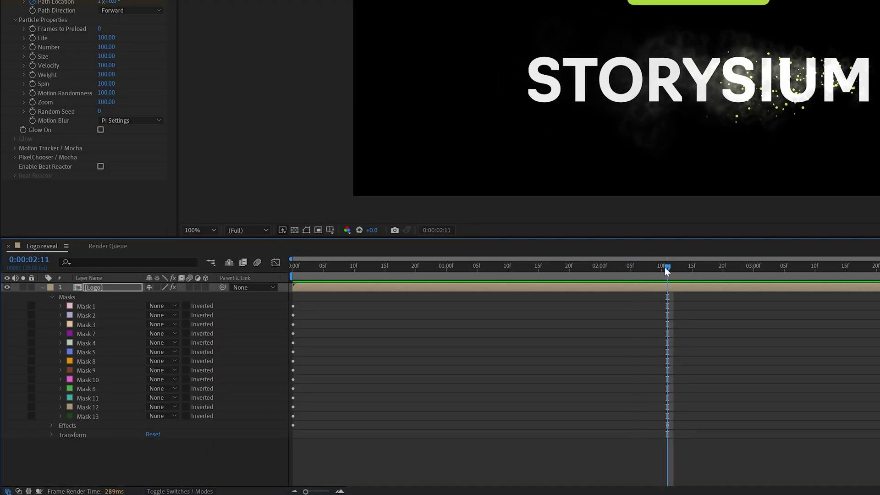
click(33, 46)
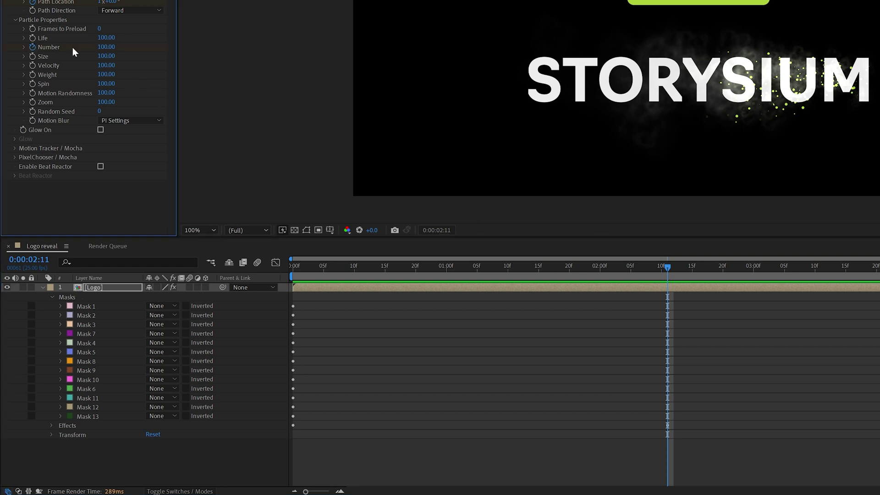
click(106, 47)
text(0)
key(Return)
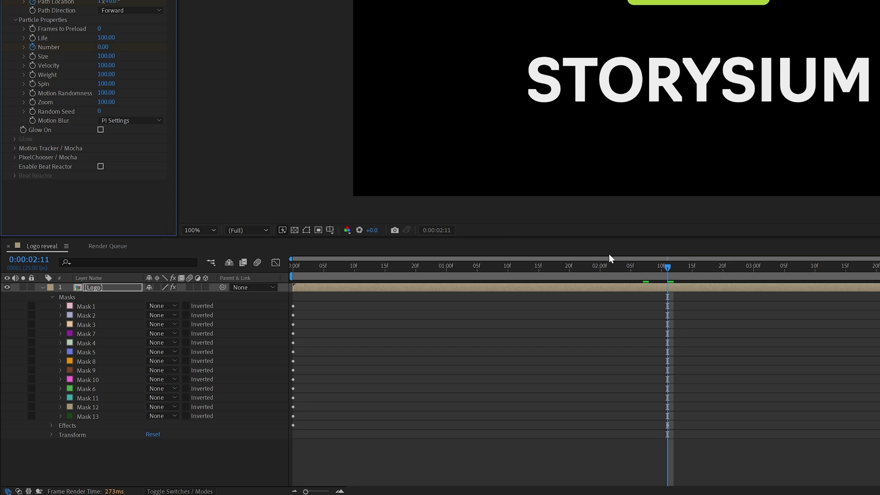
drag(669, 269, 656, 268)
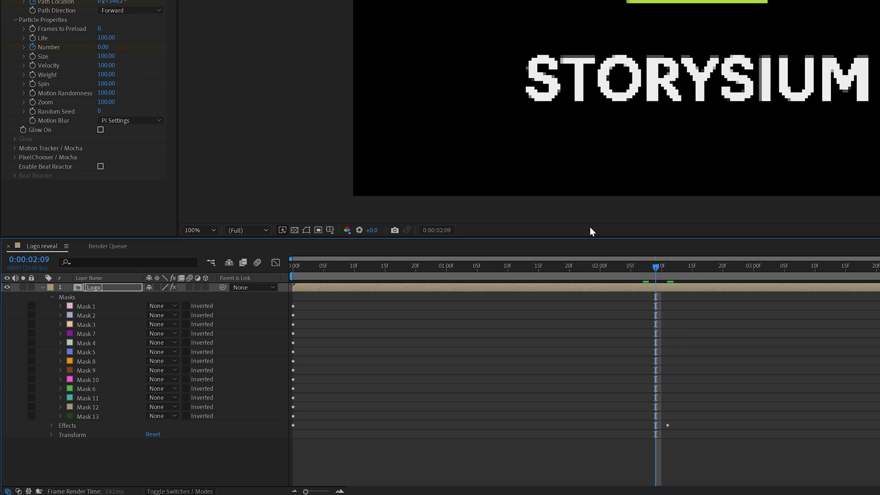
click(108, 47)
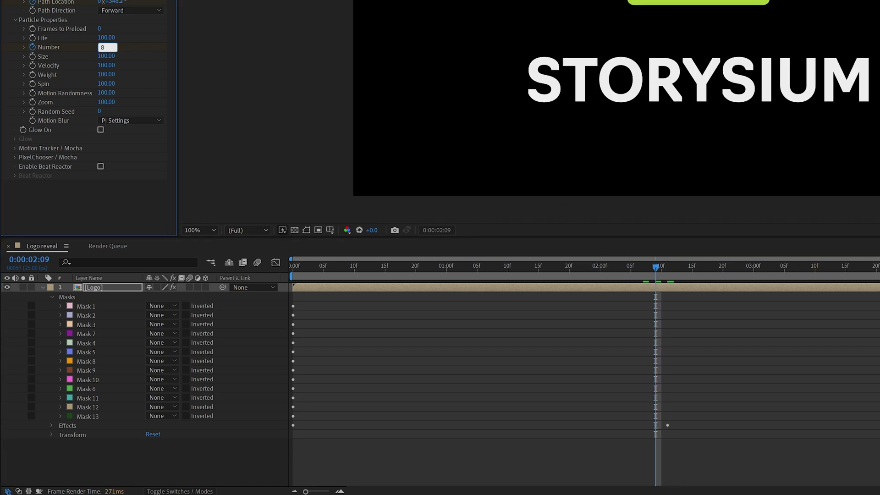
text(800)
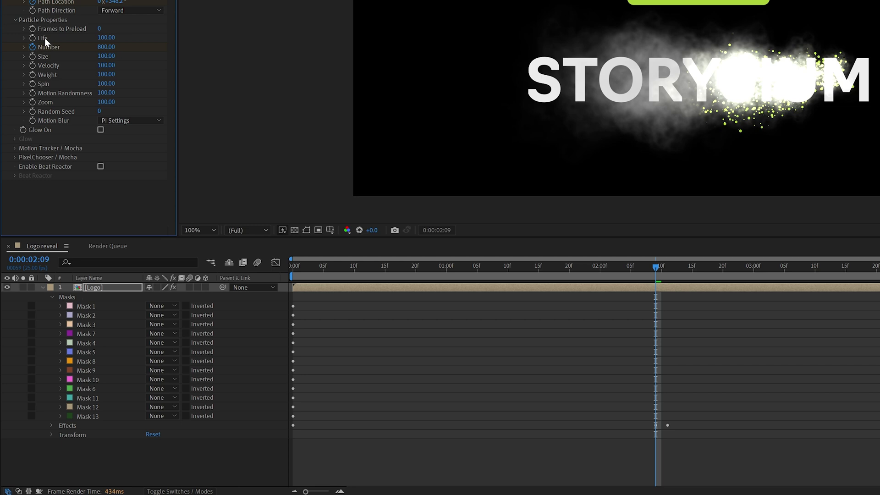
Raise particle Life to 150 and scrub back to review the burst
click(109, 38)
text(150)
key(Return)
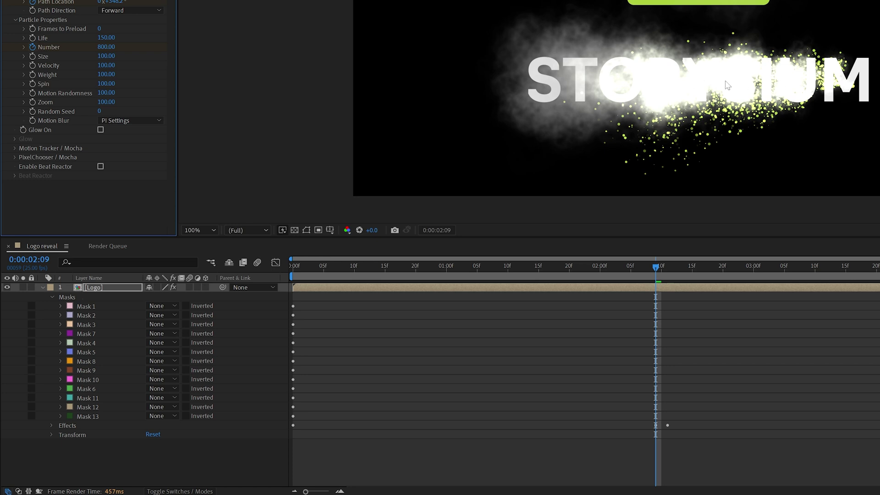
drag(655, 266, 284, 264)
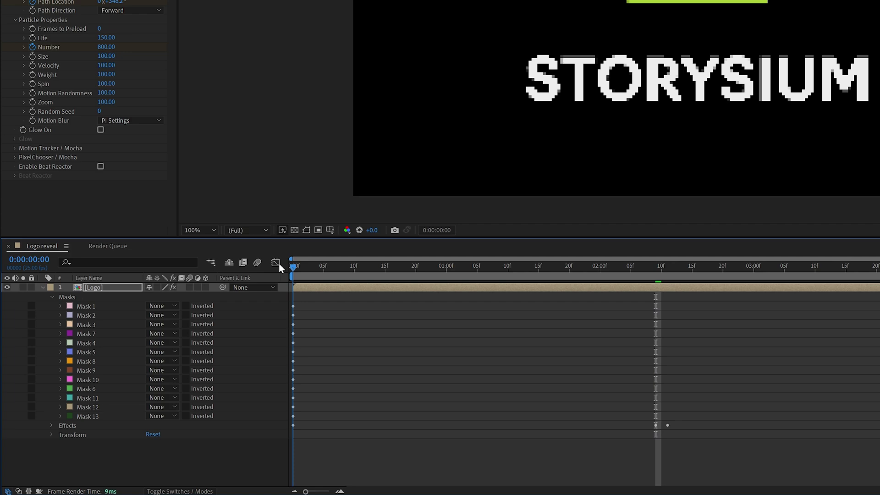
Duplicate the Logo layer and delete the copy's effects and masks
key(space)
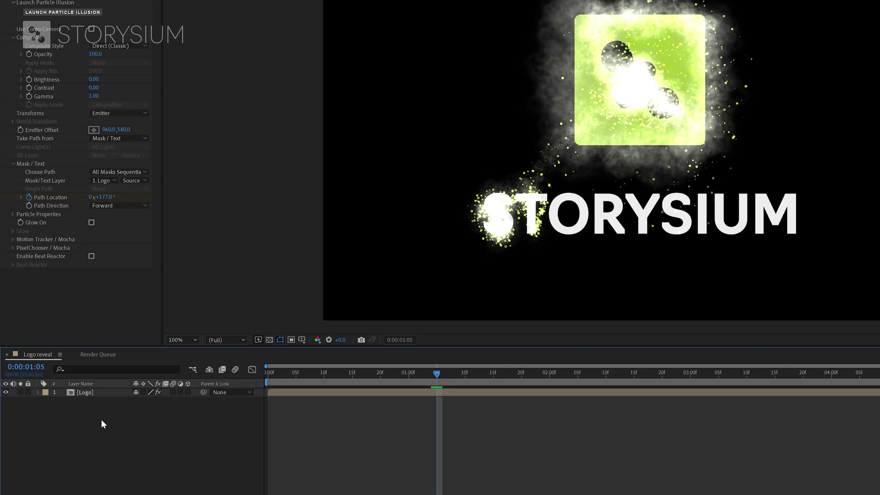
click(86, 392)
key(ctrl+d)
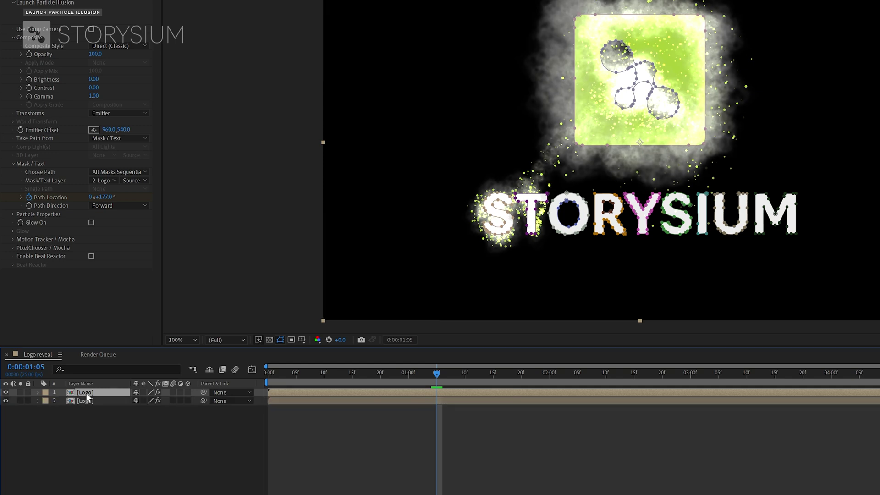
click(37, 401)
click(69, 419)
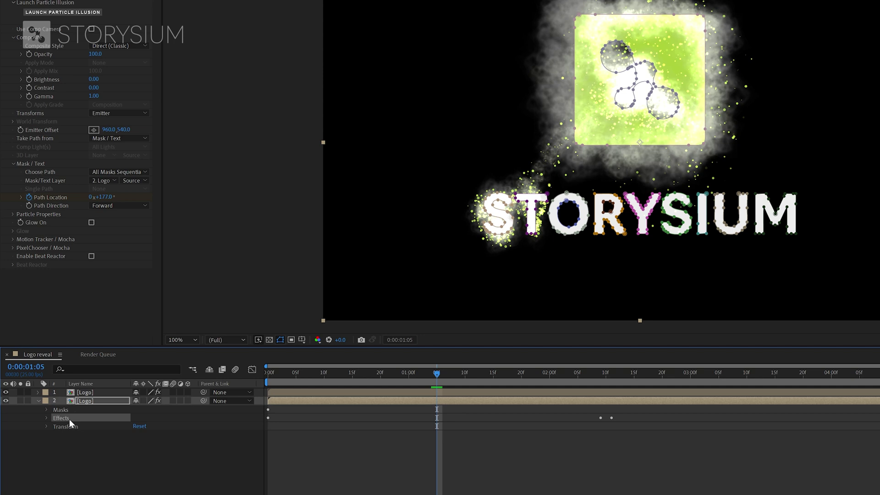
key(Delete)
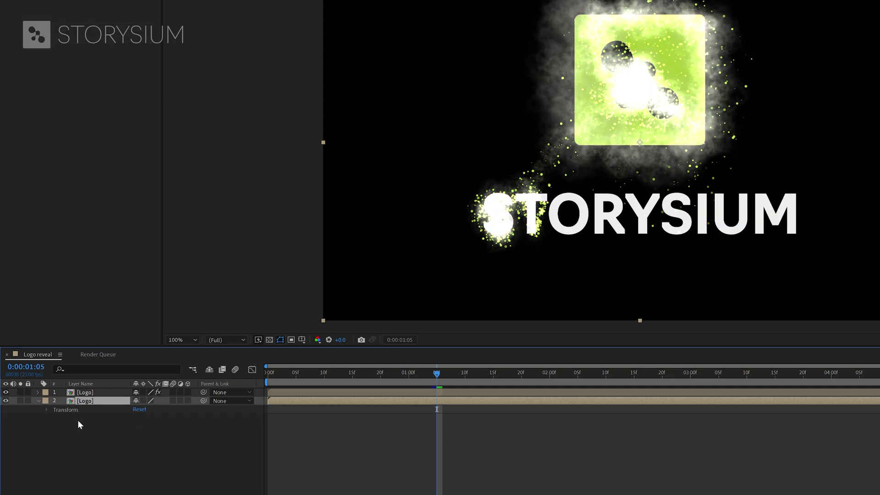
Set Mask/Text Layer to 1. Logo and Composite Style to Alpha + Apply Mode, hiding the copy
click(85, 392)
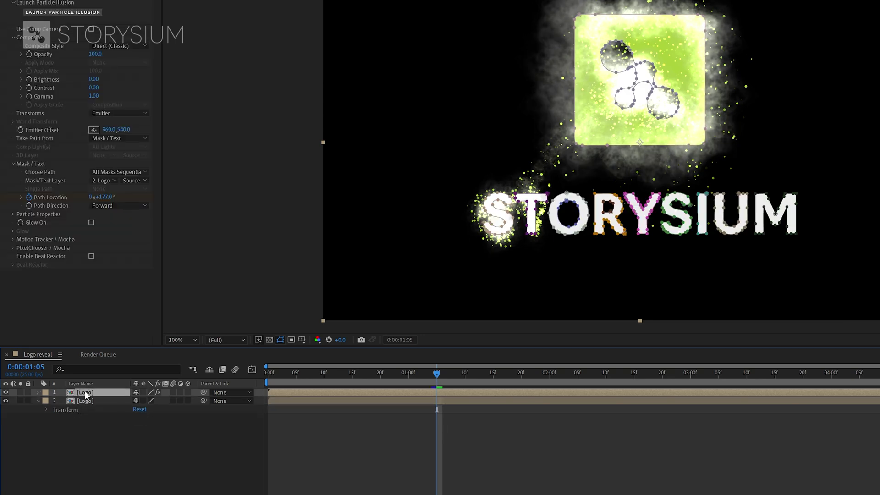
click(111, 180)
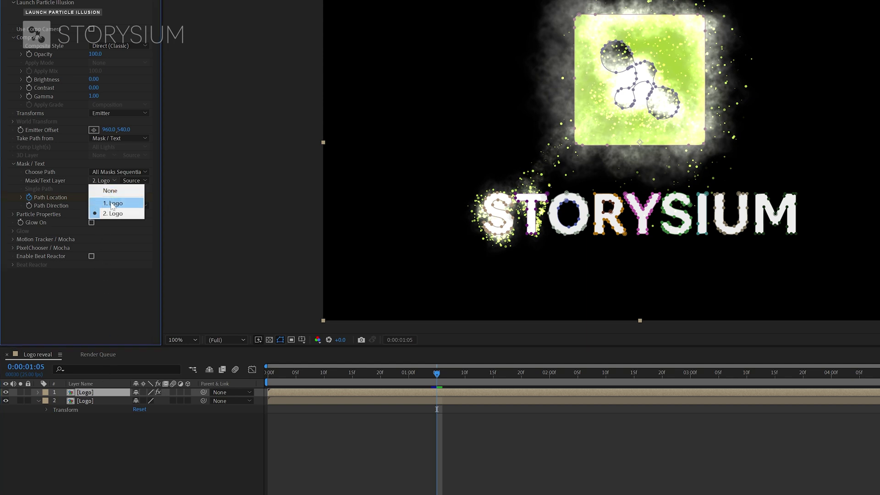
click(113, 203)
click(118, 46)
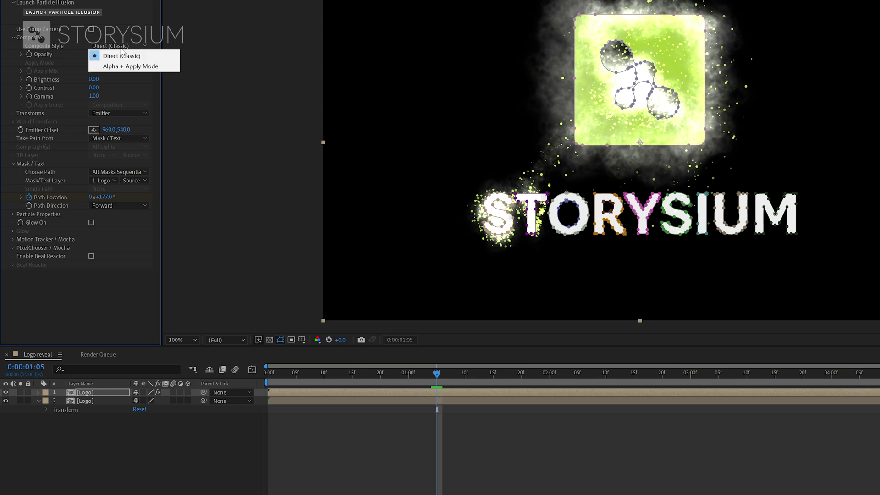
click(119, 67)
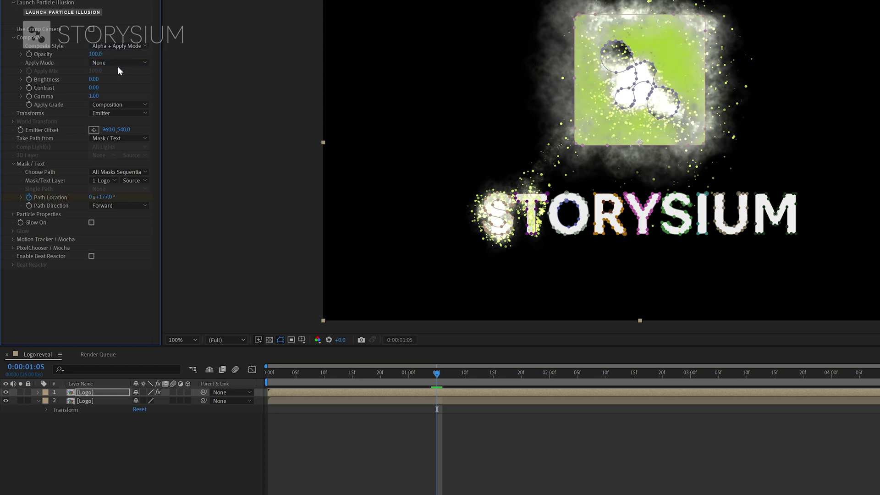
click(6, 401)
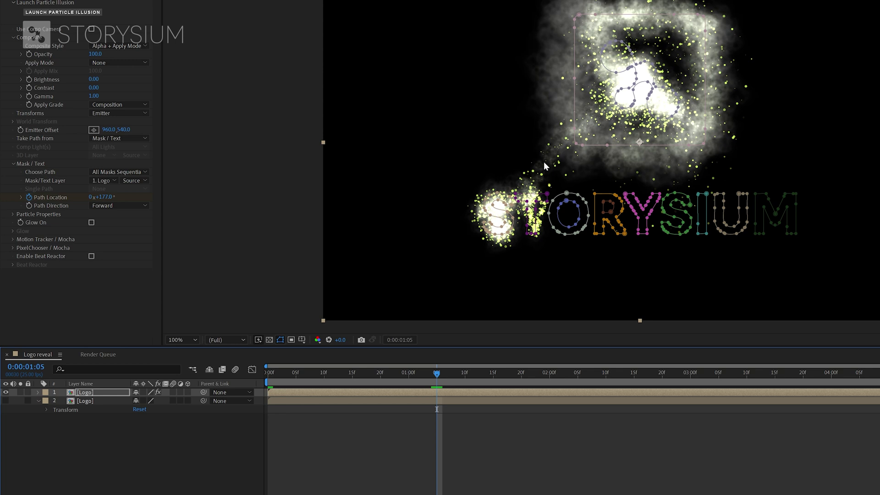
Unhide layer 2 and draw rectangle masks around the logo icon and the STORYSIUM text
click(5, 401)
click(109, 401)
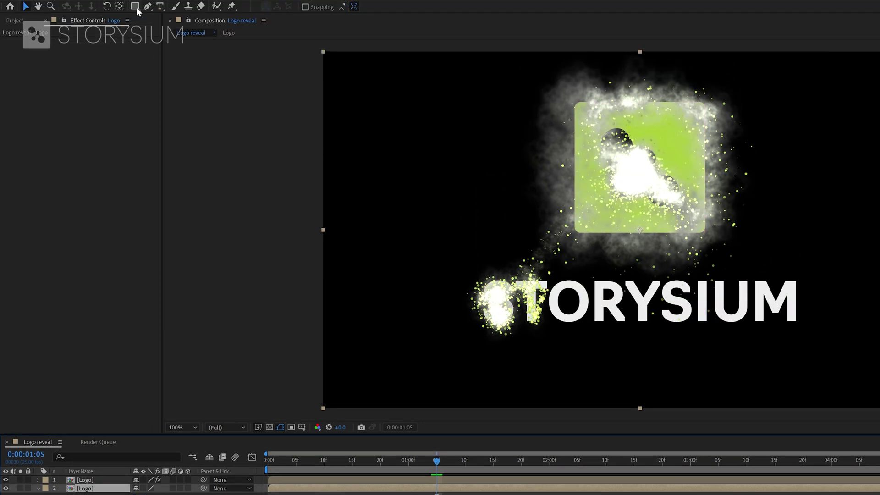
click(136, 7)
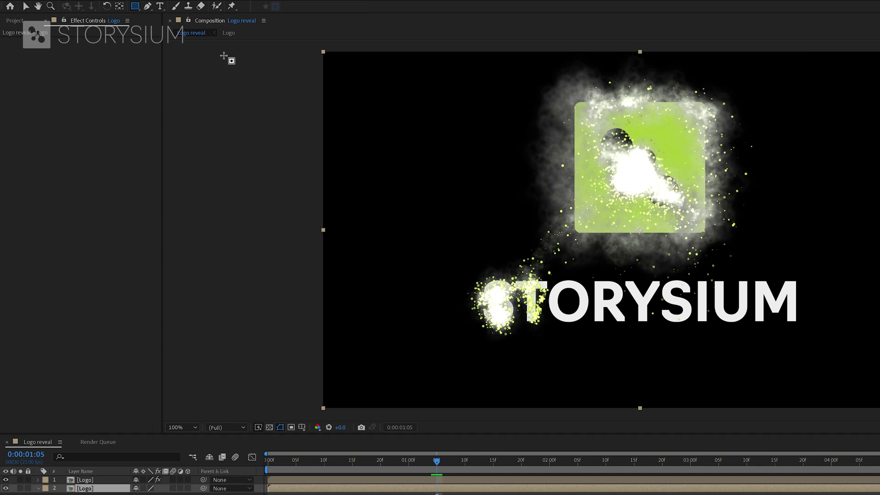
drag(543, 87, 731, 249)
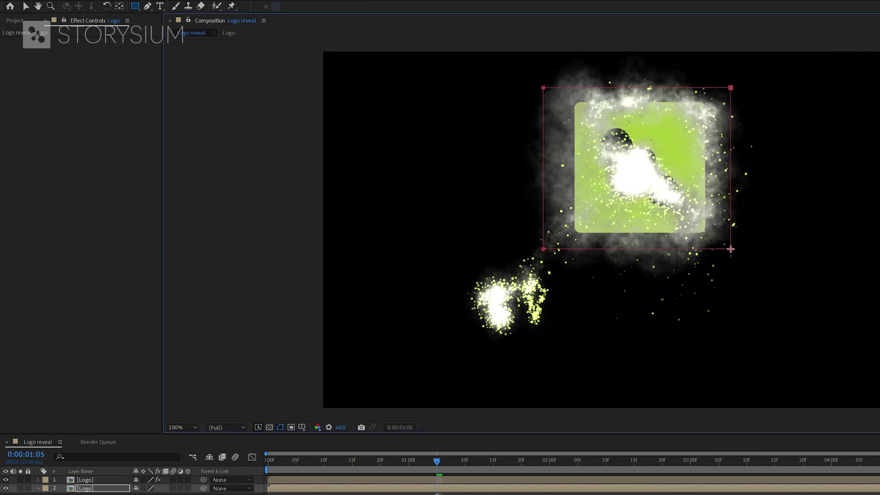
drag(465, 260, 810, 344)
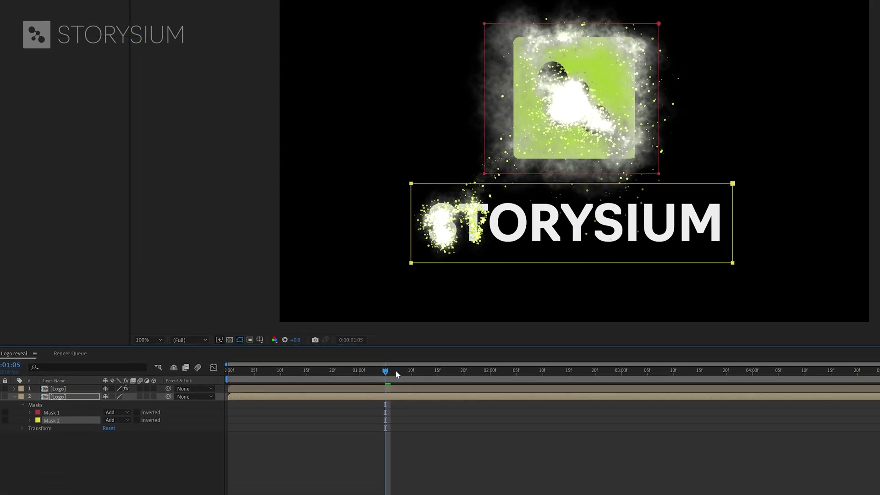
drag(396, 372, 616, 378)
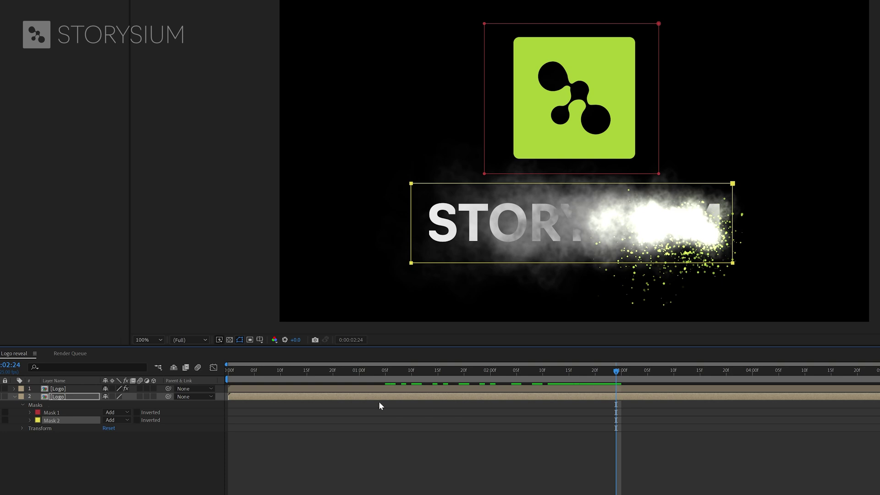
Keyframe Mask 2's path to wipe STORYSIUM in from 1:17 to about 3:04
click(30, 420)
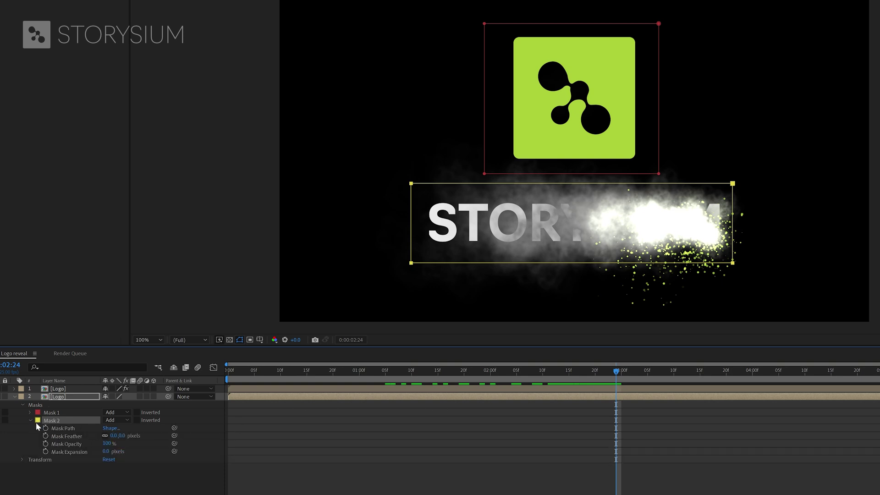
click(46, 429)
drag(615, 372, 447, 384)
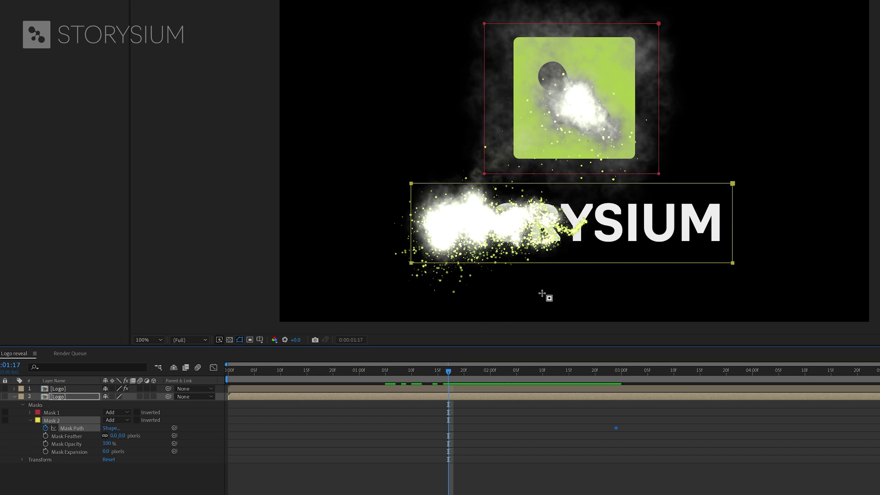
drag(552, 264, 279, 263)
drag(449, 374, 636, 380)
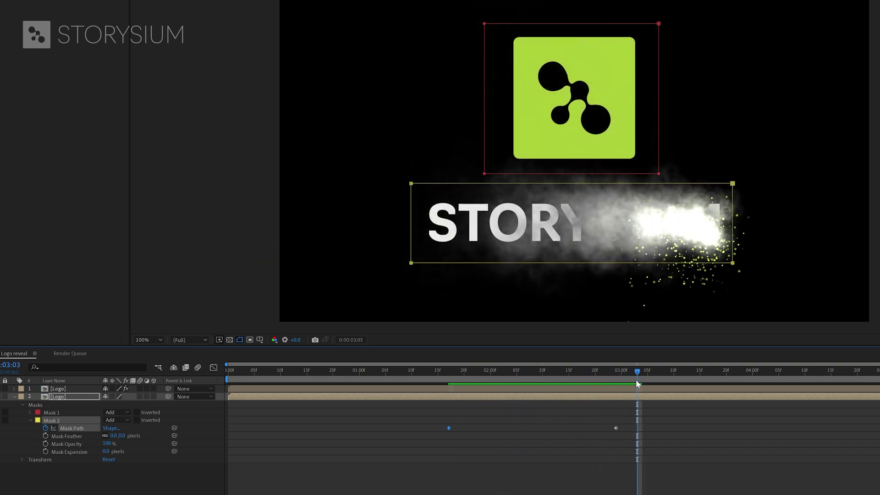
drag(629, 426, 642, 426)
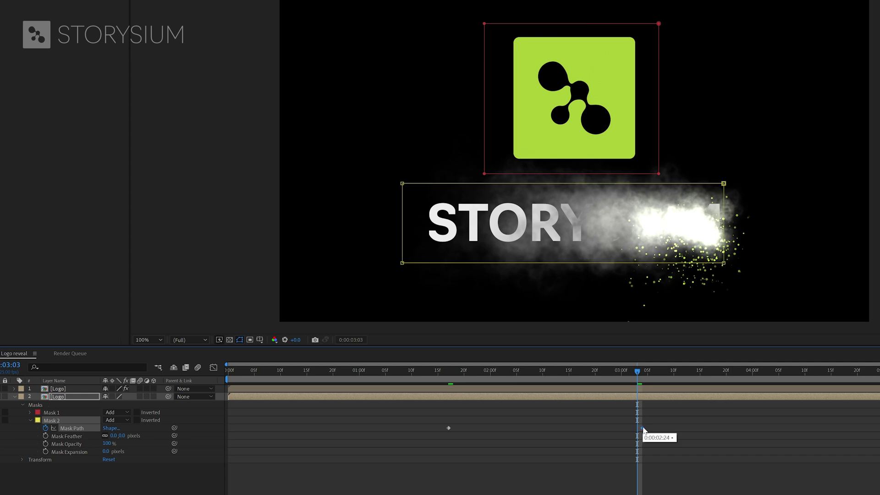
click(645, 375)
click(647, 376)
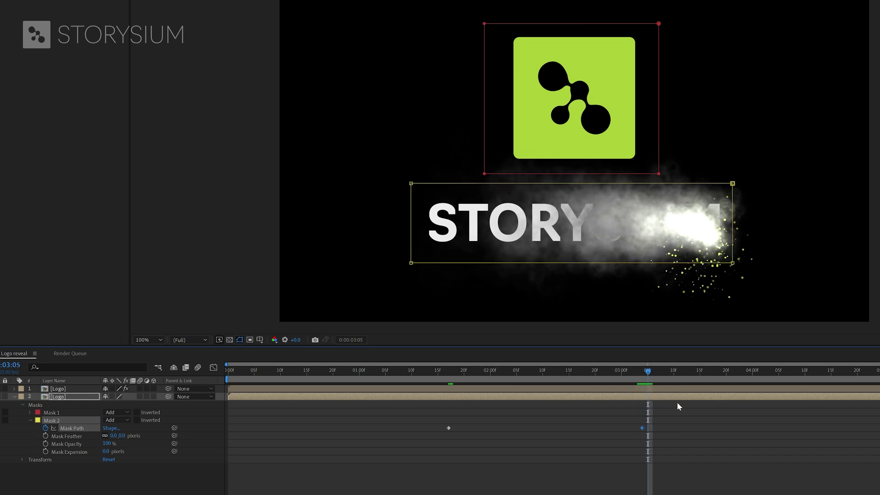
drag(667, 410, 438, 432)
Keyframe Mask 1's path from shrunk at the start to fully revealing the icon at 1:07
drag(317, 373, 234, 373)
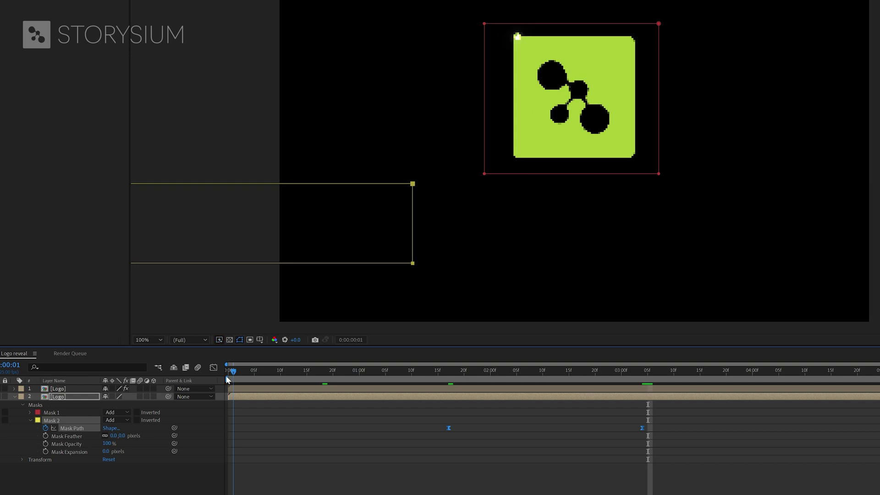
click(30, 412)
click(45, 420)
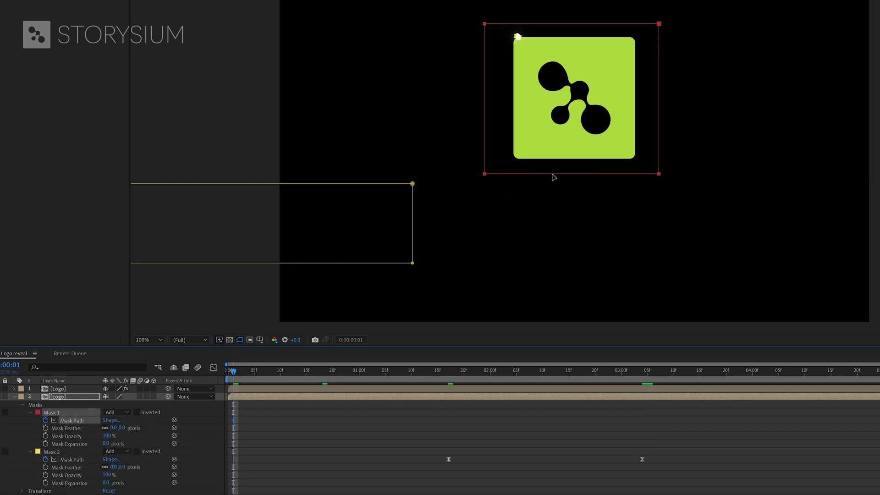
drag(552, 174, 387, 24)
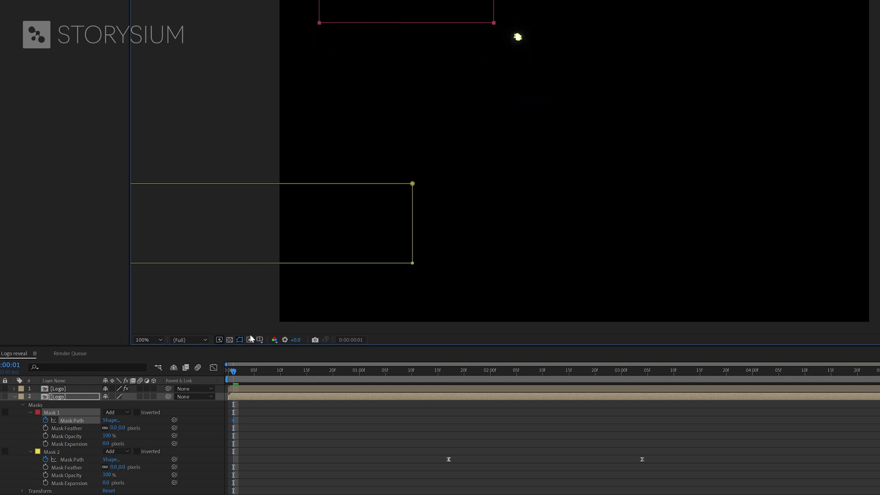
drag(256, 371, 398, 397)
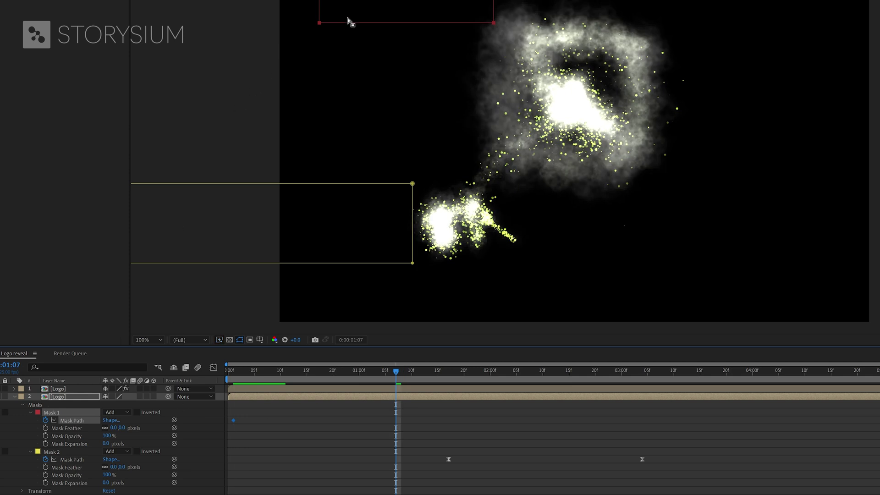
drag(355, 23, 525, 172)
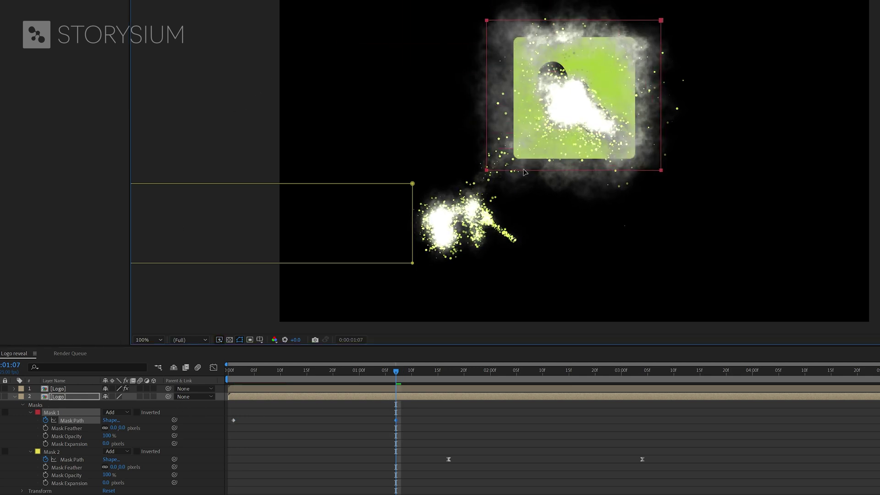
Feather Mask 1's edges to 120 pixels and check the reveal near 1:10
click(121, 428)
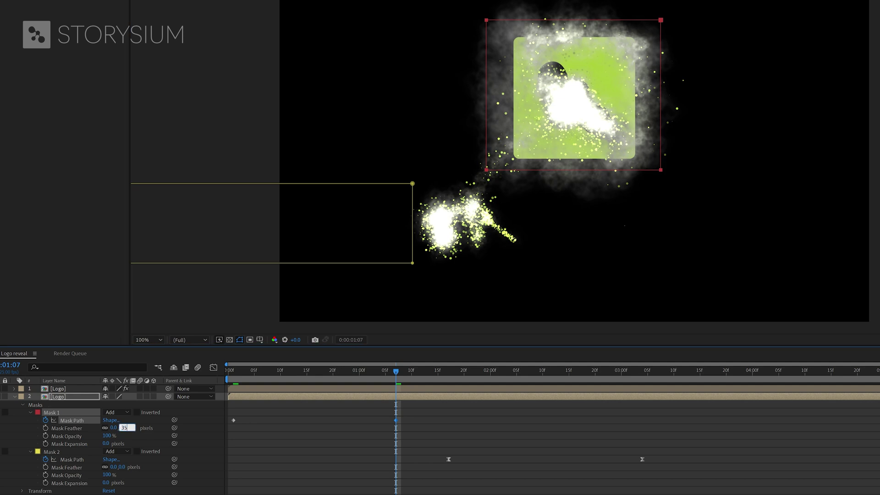
key(Return)
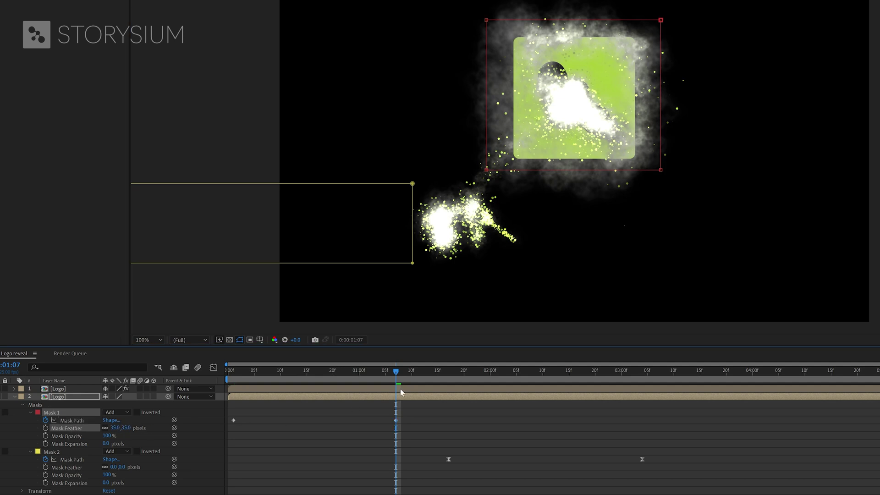
drag(395, 374, 344, 380)
drag(122, 428, 161, 429)
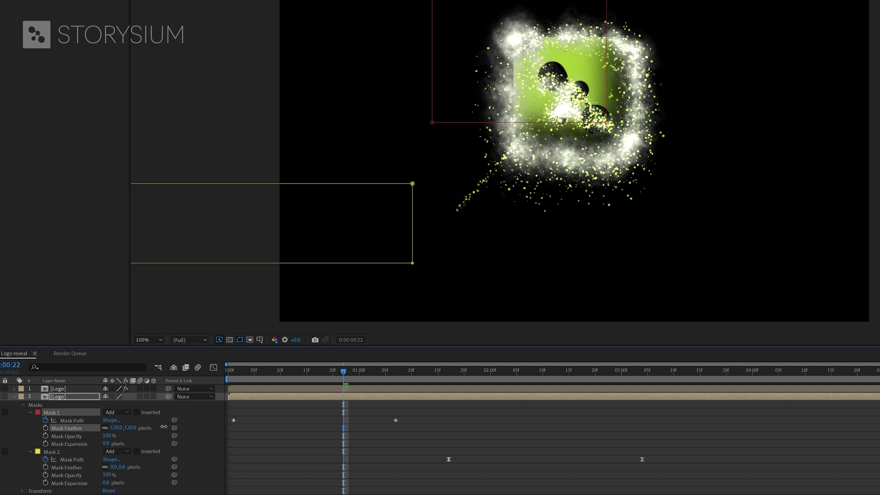
mouse_move(361, 377)
mouse_down()
mouse_move(349, 377)
mouse_move(427, 381)
mouse_move(250, 397)
mouse_up()
Turn on the particle Glow with intensity 50 and radius 35
key(space)
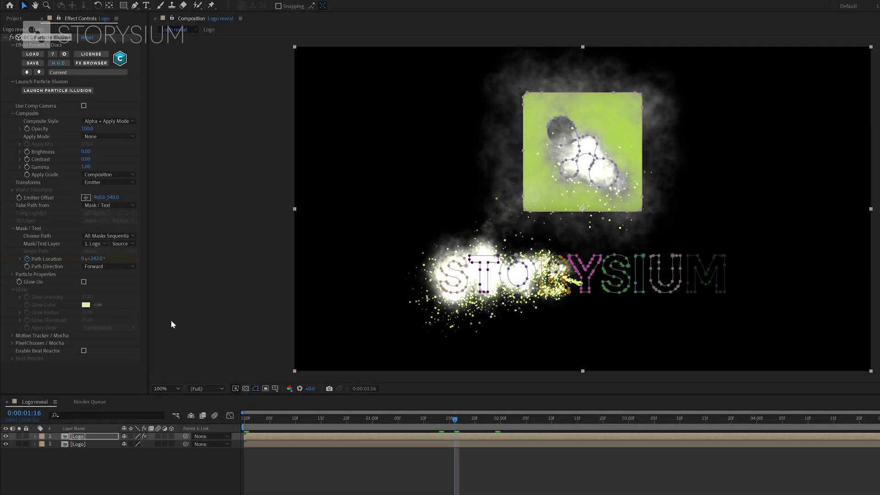
click(84, 282)
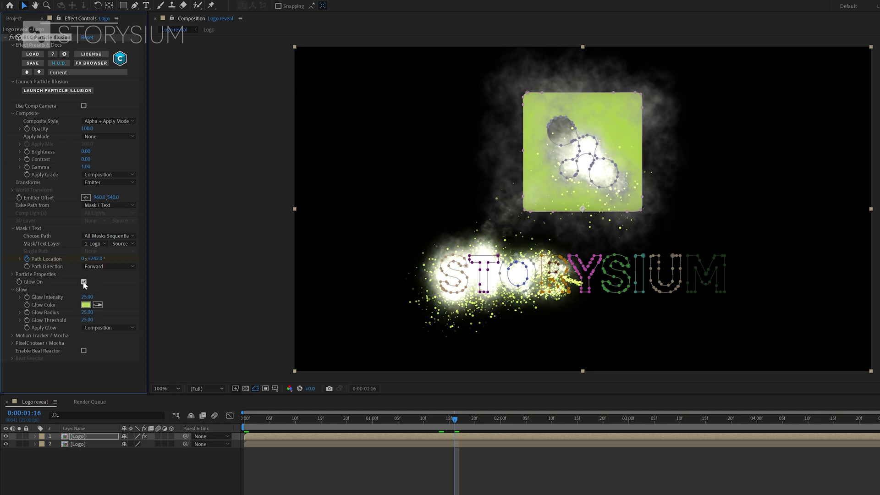
click(89, 297)
text(50)
key(Return)
click(87, 312)
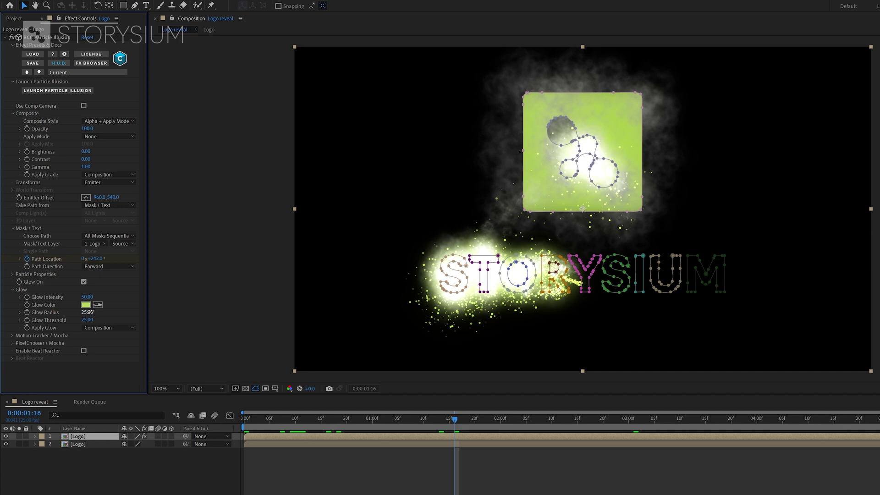
text(35)
key(Return)
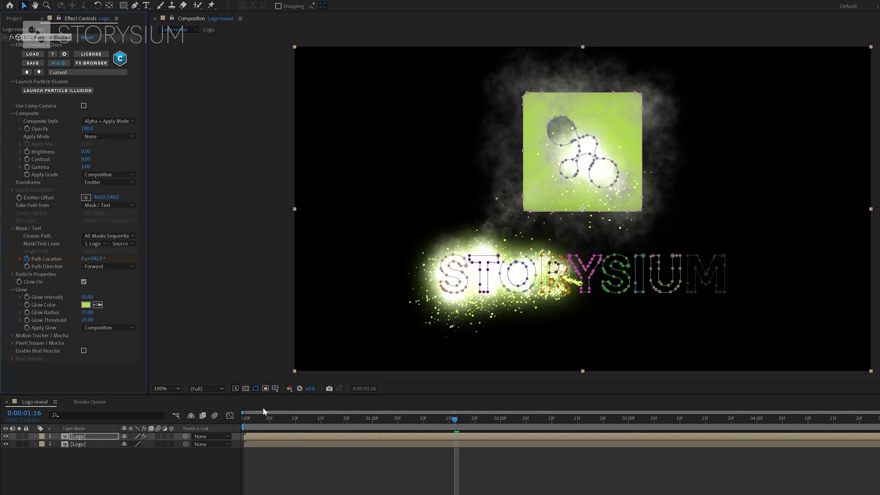
drag(454, 422, 554, 427)
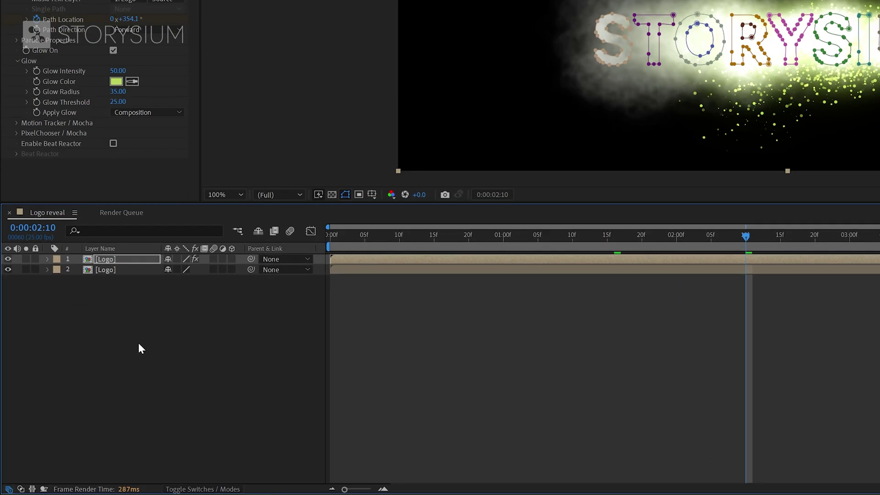
Create a 'Background' adjustment layer, move it to the bottom, and apply BCC Particle Illusion
right_click(102, 494)
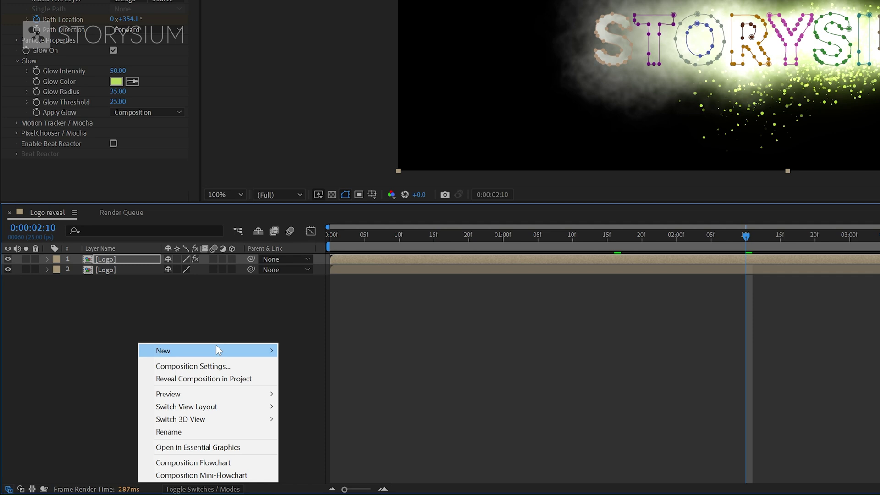
mouse_move(216, 344)
click(344, 441)
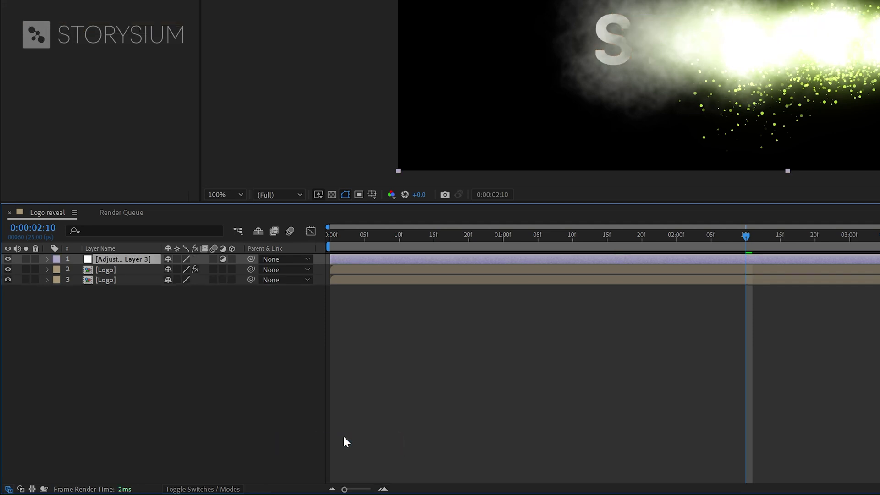
right_click(212, 257)
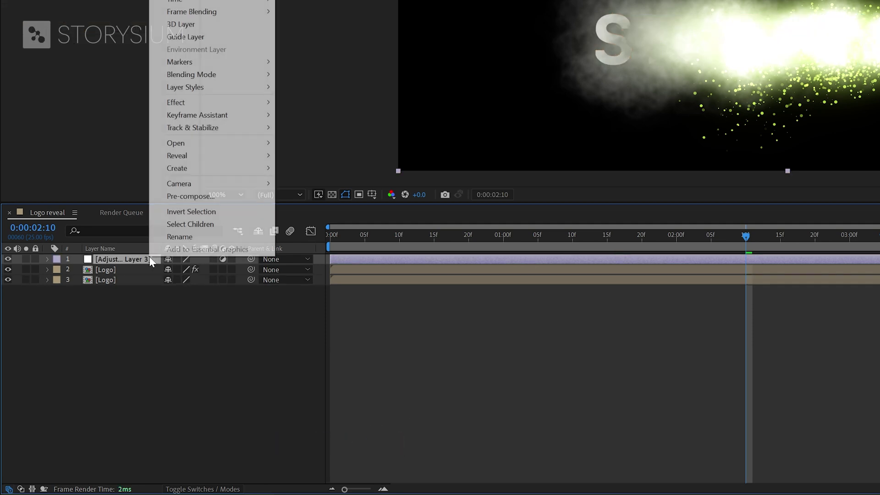
click(180, 236)
text(Background)
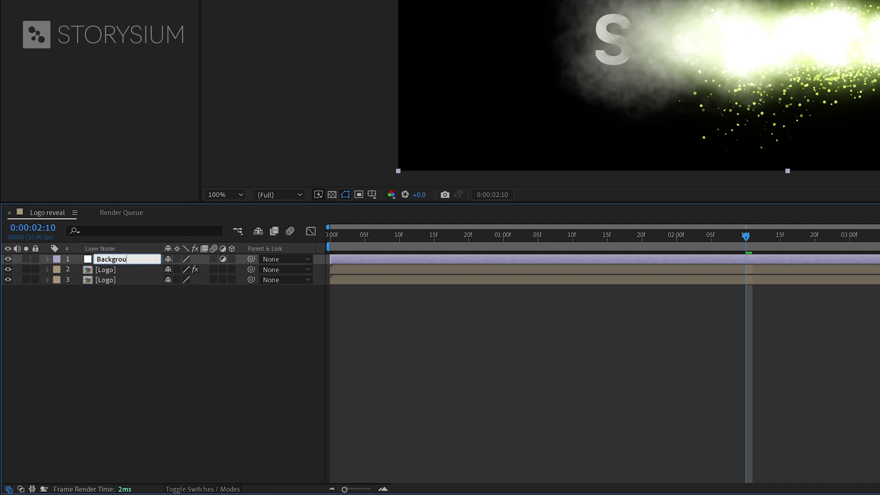
key(Return)
drag(137, 261, 128, 295)
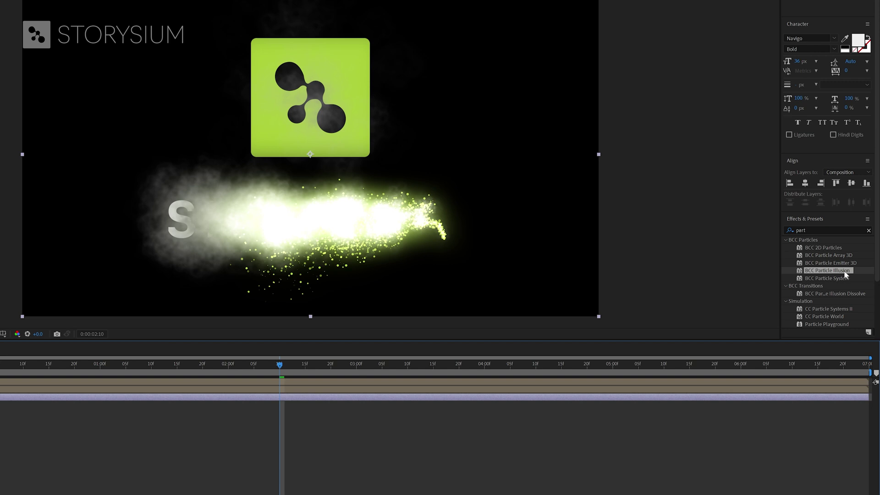
drag(846, 275, 475, 399)
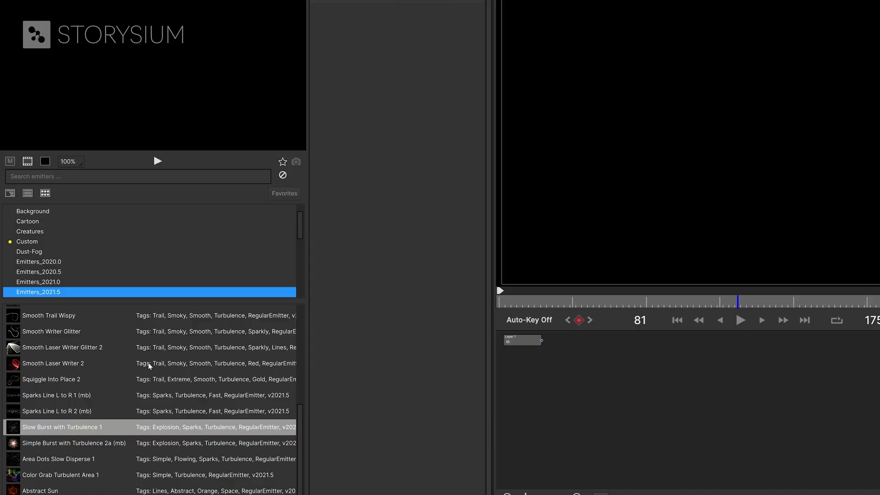
Add the Slow Burst with Turbulence 1 emitter and tint it yellow-green (#a6c21a)
click(42, 427)
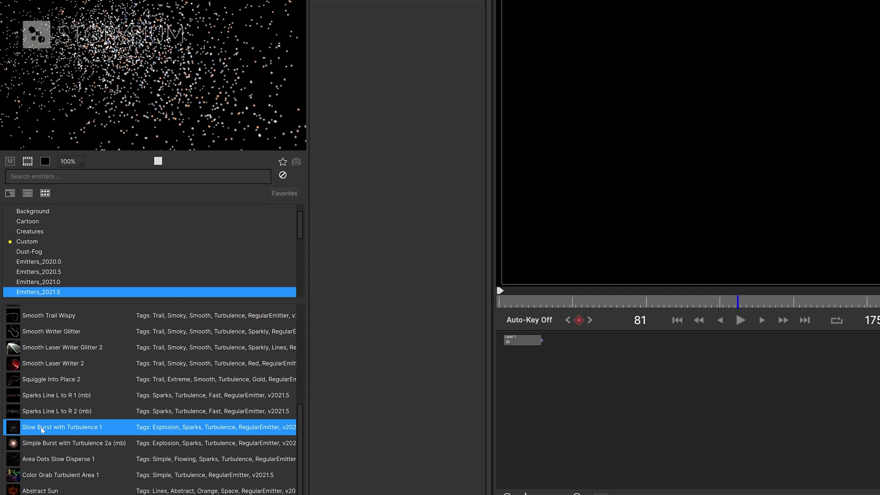
double_click(42, 427)
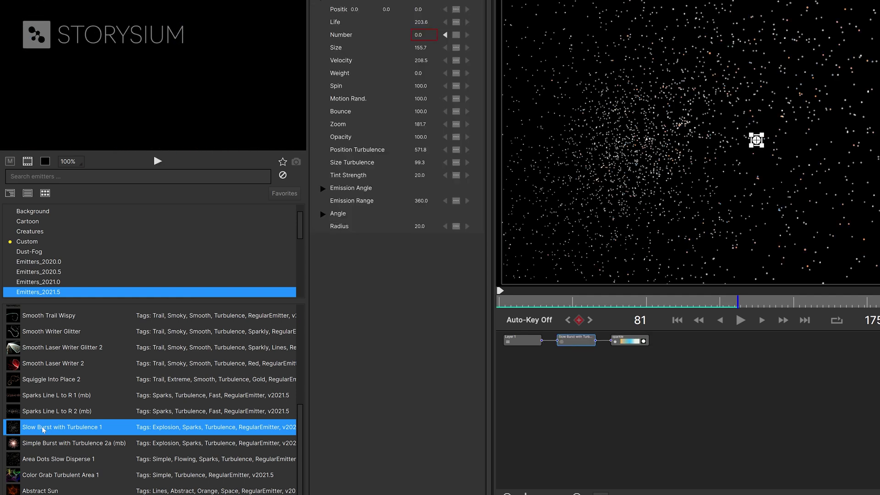
click(581, 342)
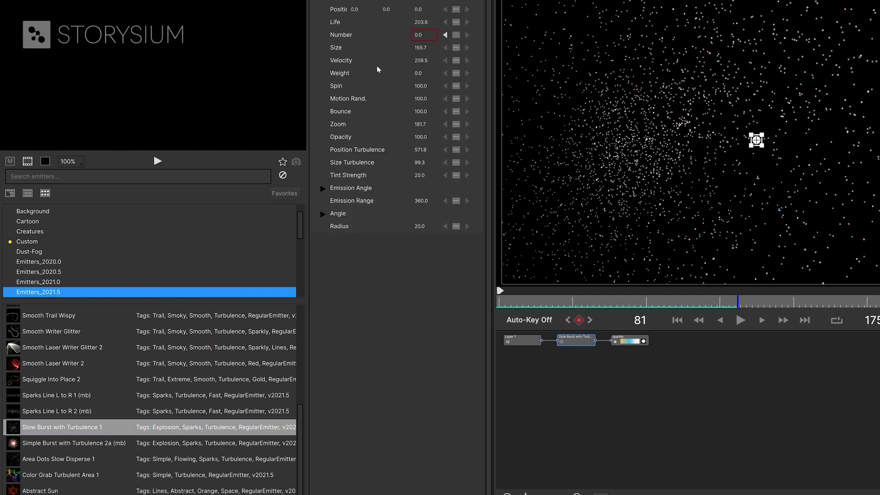
click(298, 12)
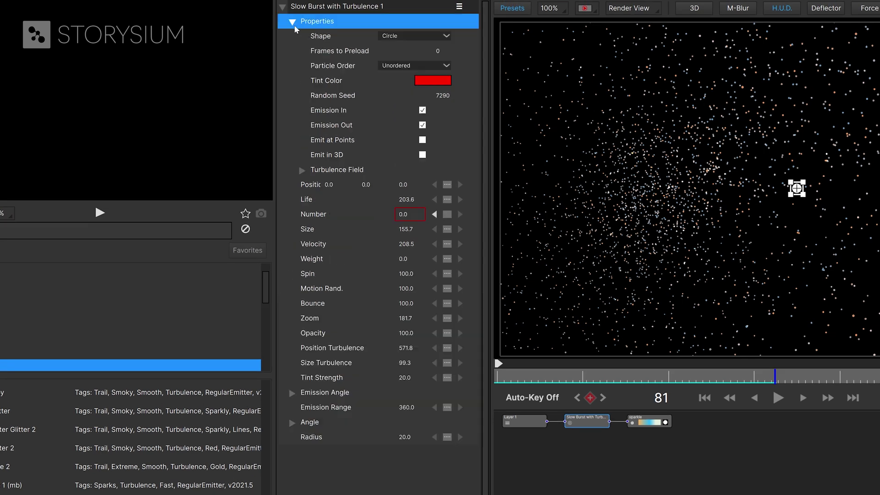
click(434, 85)
drag(614, 215, 653, 224)
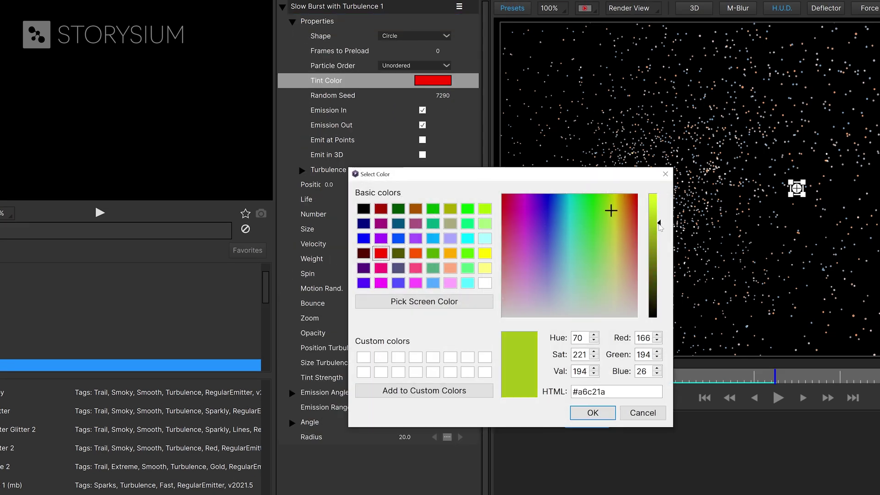
click(597, 415)
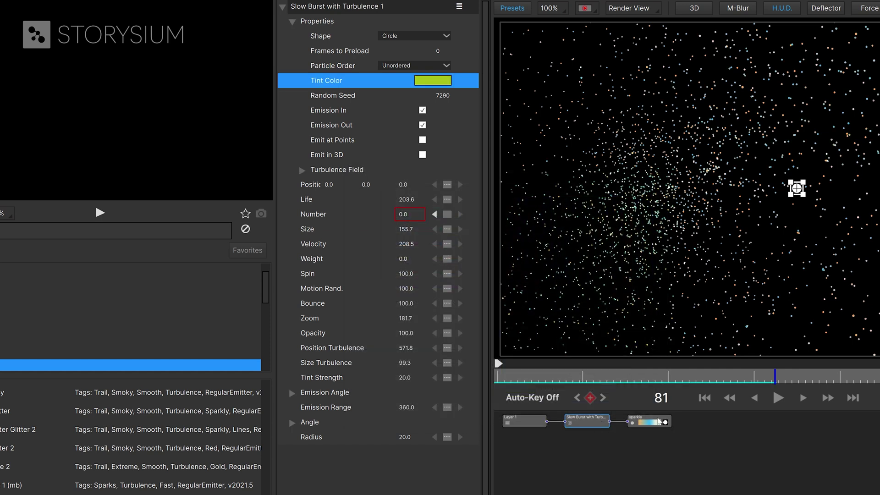
Set the sparkle particles' Color Type to Color from layer
click(658, 421)
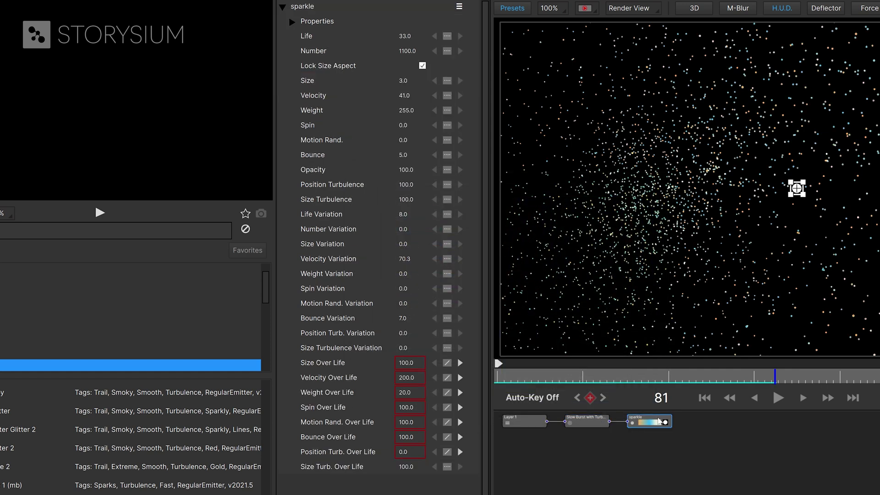
click(291, 22)
click(303, 173)
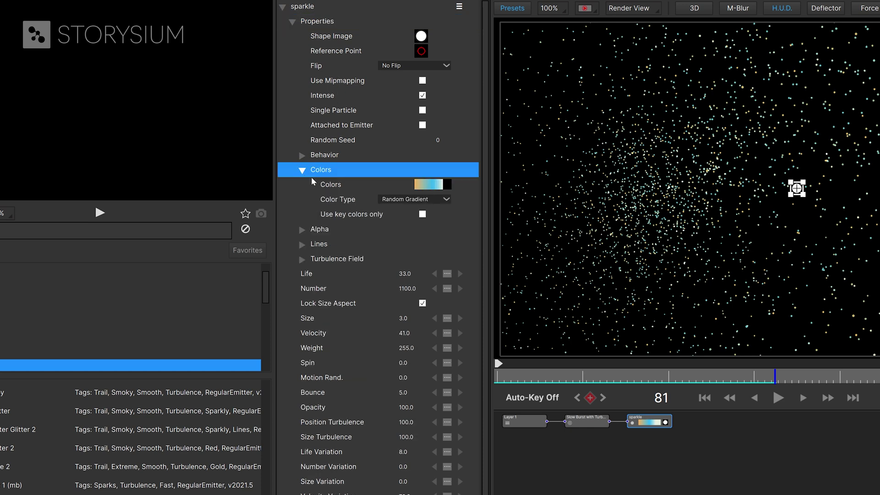
click(400, 201)
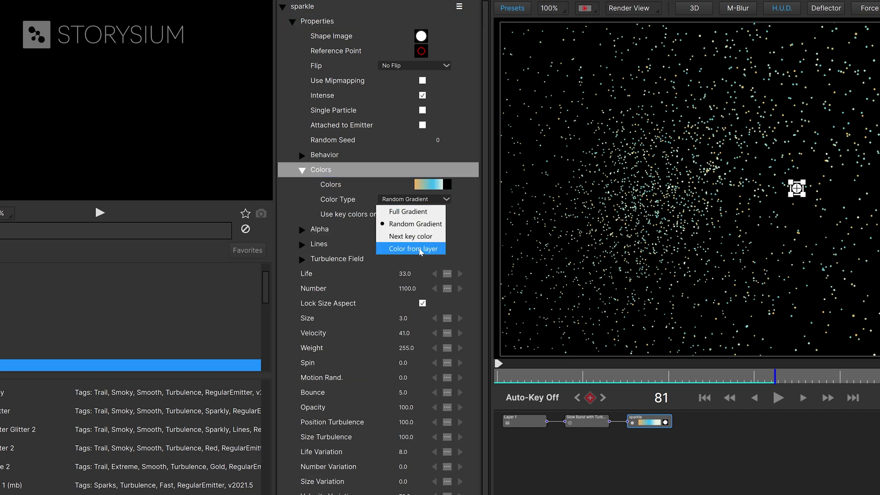
click(413, 248)
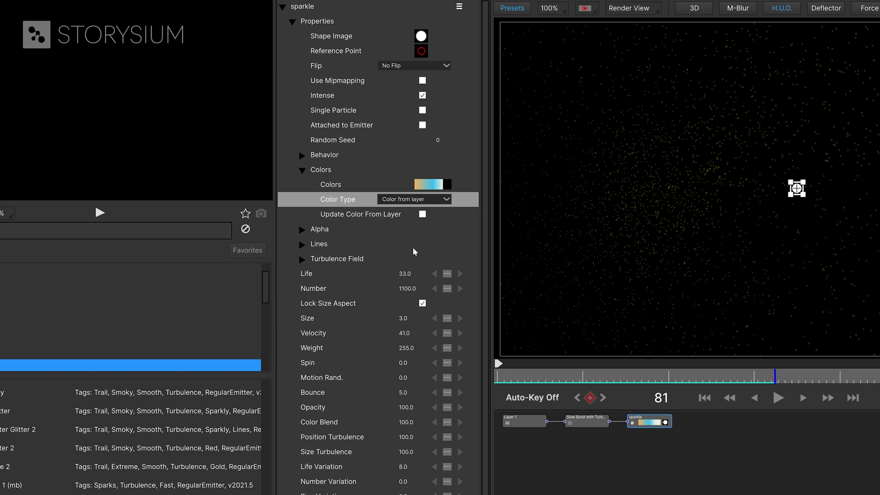
drag(555, 377, 535, 377)
Set sparkle Position Turbulence and Size Turbulence to 25
key(space)
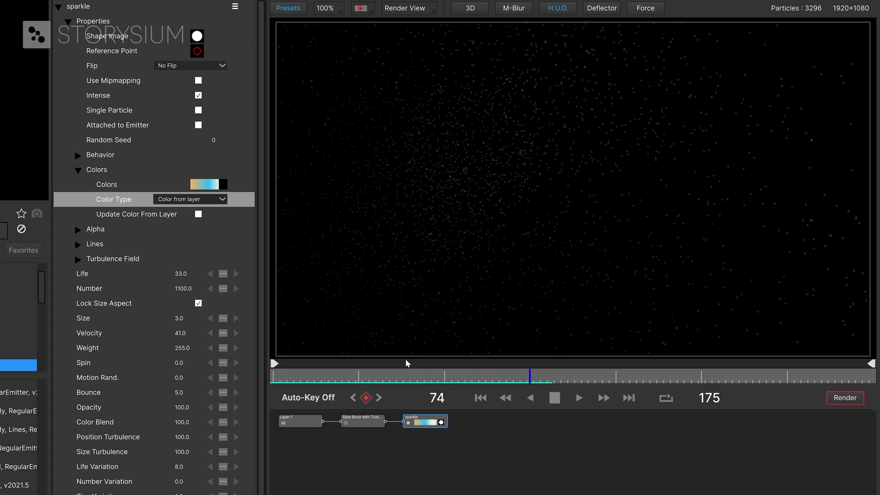
key(space)
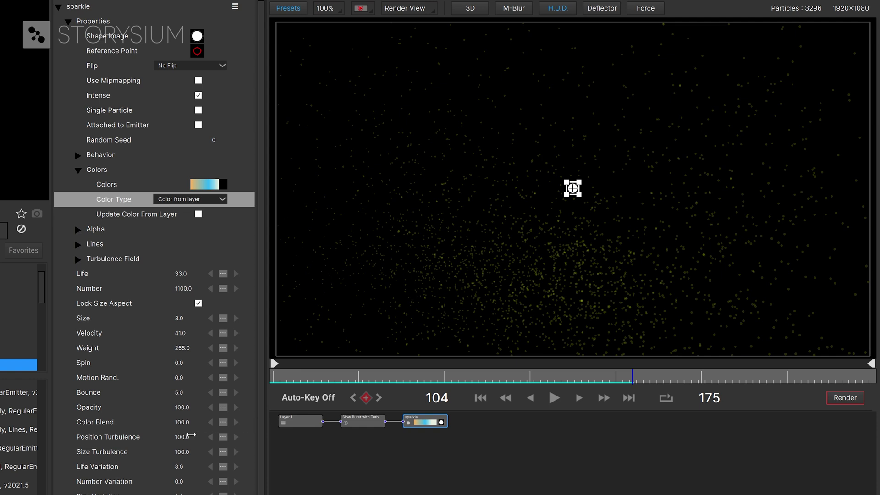
click(191, 435)
text(25)
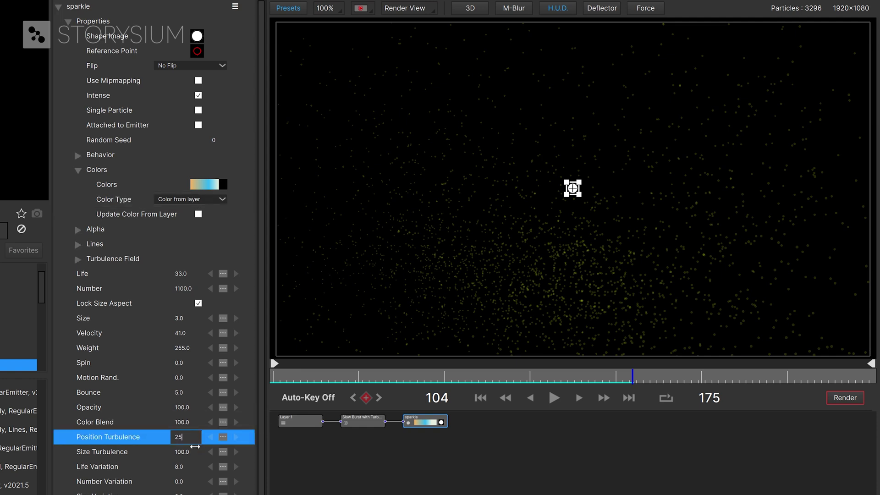
key(Tab)
text(25)
click(293, 447)
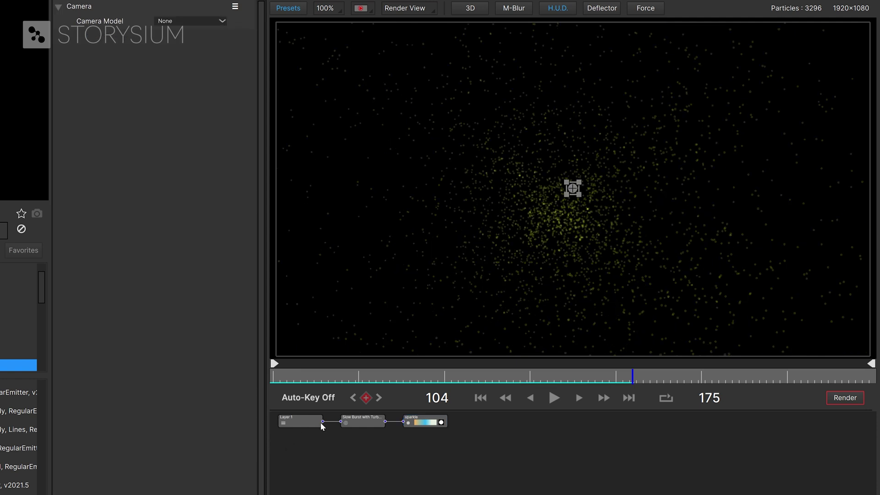
Preview the burst and raise the emitter to about -13, -216
click(407, 380)
key(space)
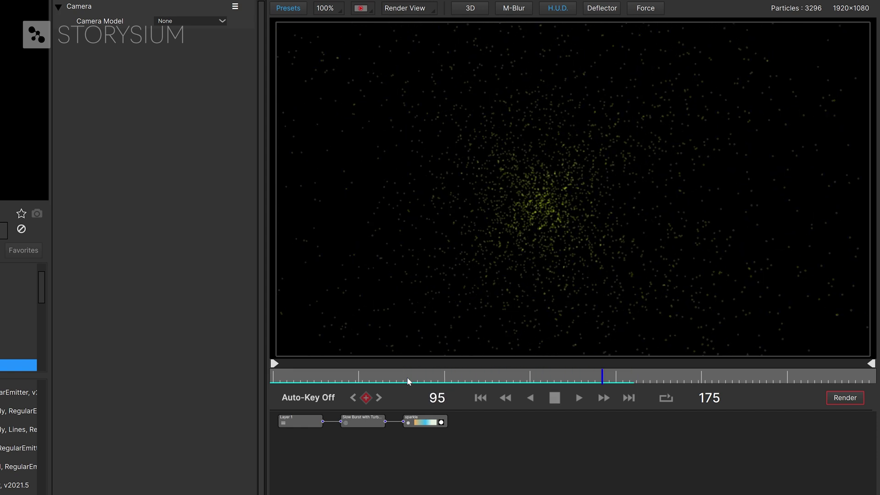
key(space)
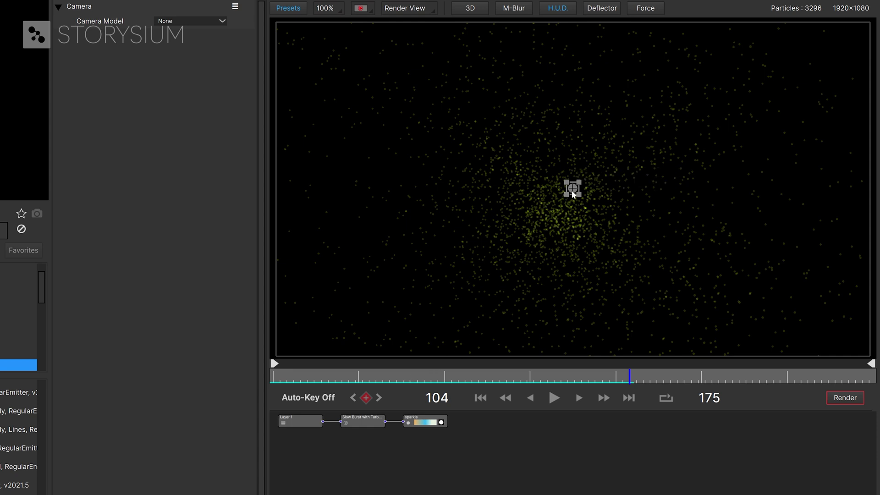
drag(572, 194, 568, 122)
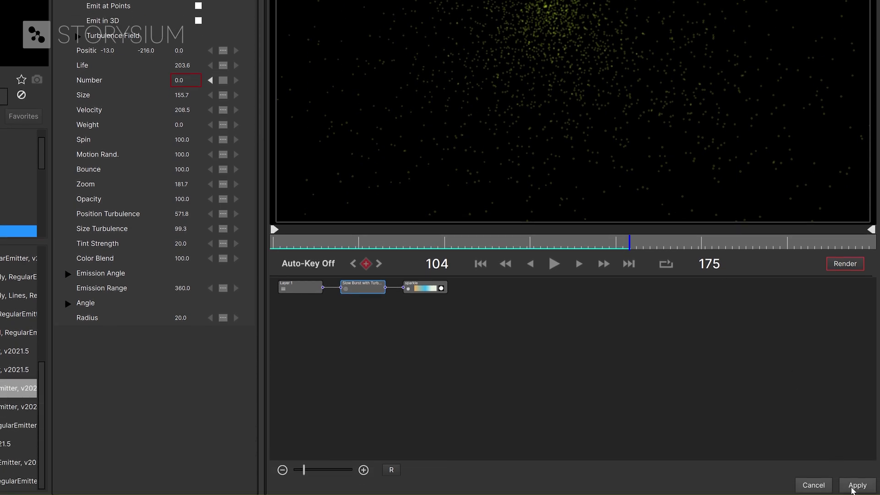
Apply the yellow-green Particle Illusion burst into the comp and scrub back to an early frame to preview it
click(851, 489)
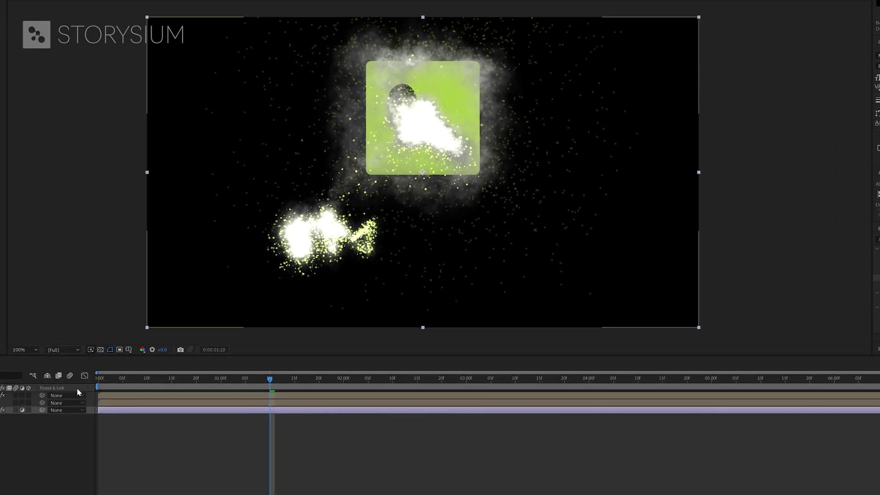
drag(290, 389, 180, 397)
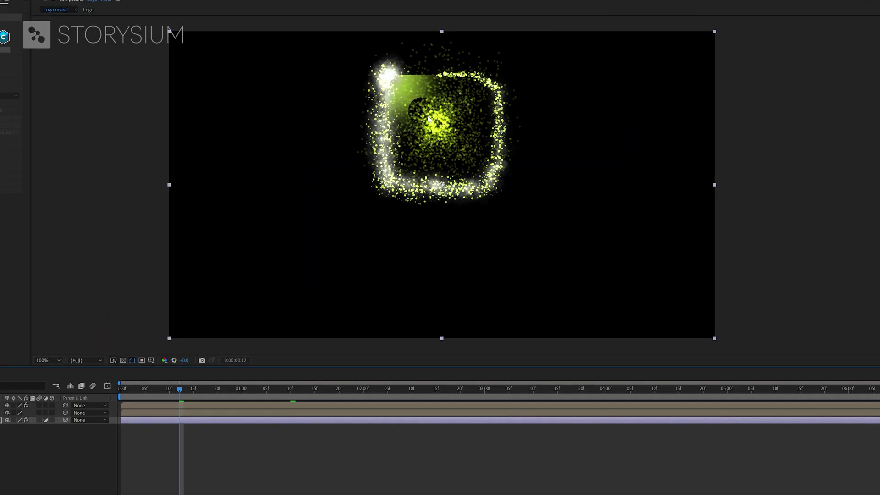